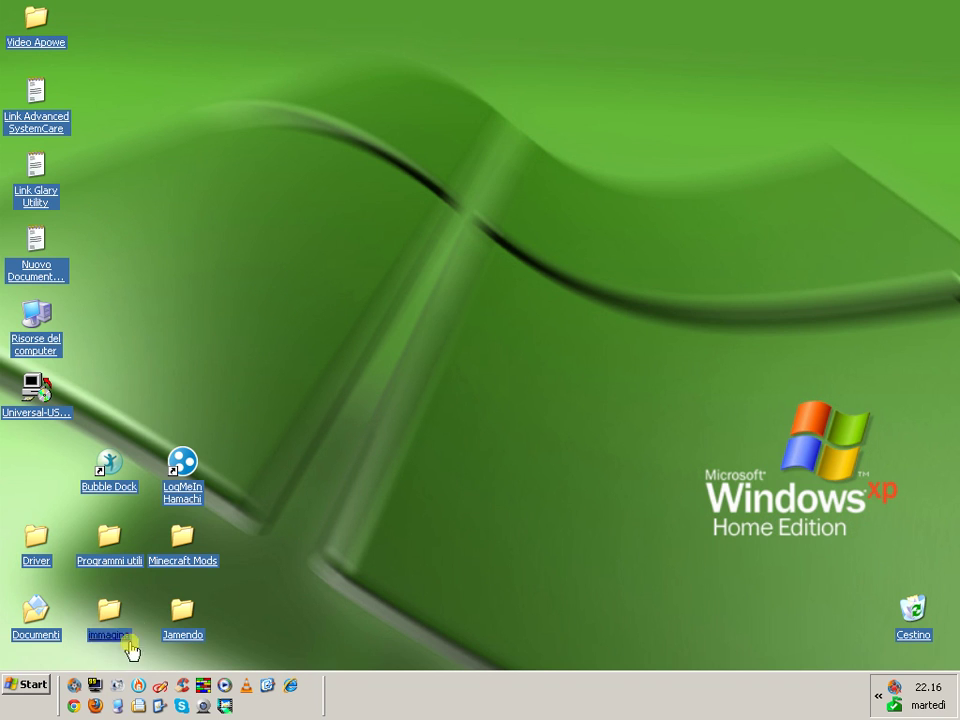
{"action": "left_click", "coordinate": [72, 706]}
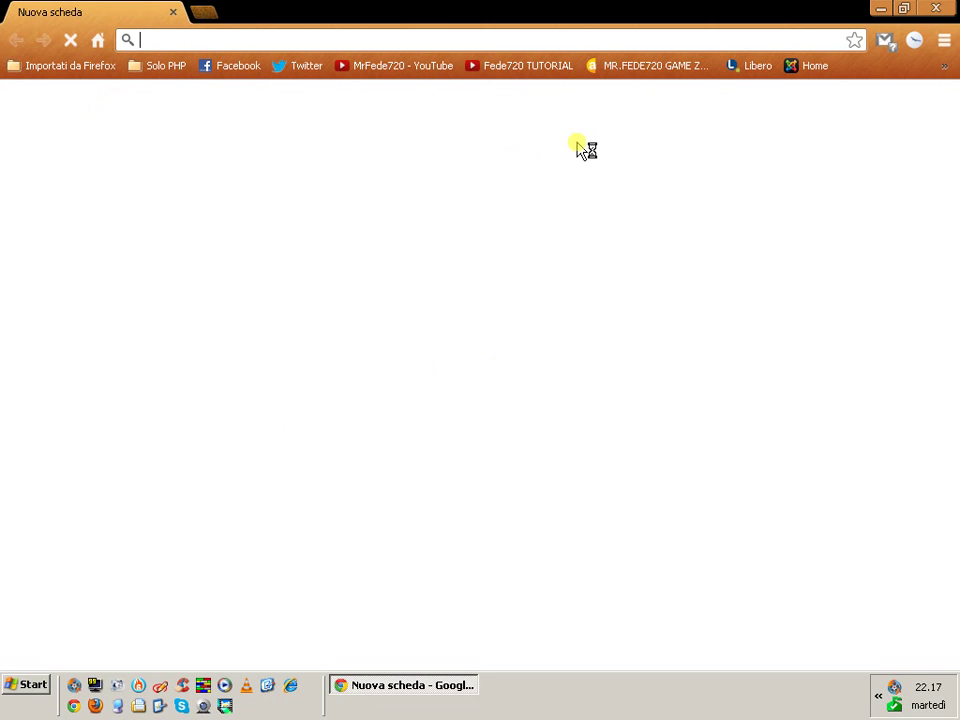
{"action": "left_click", "coordinate": [96, 46]}
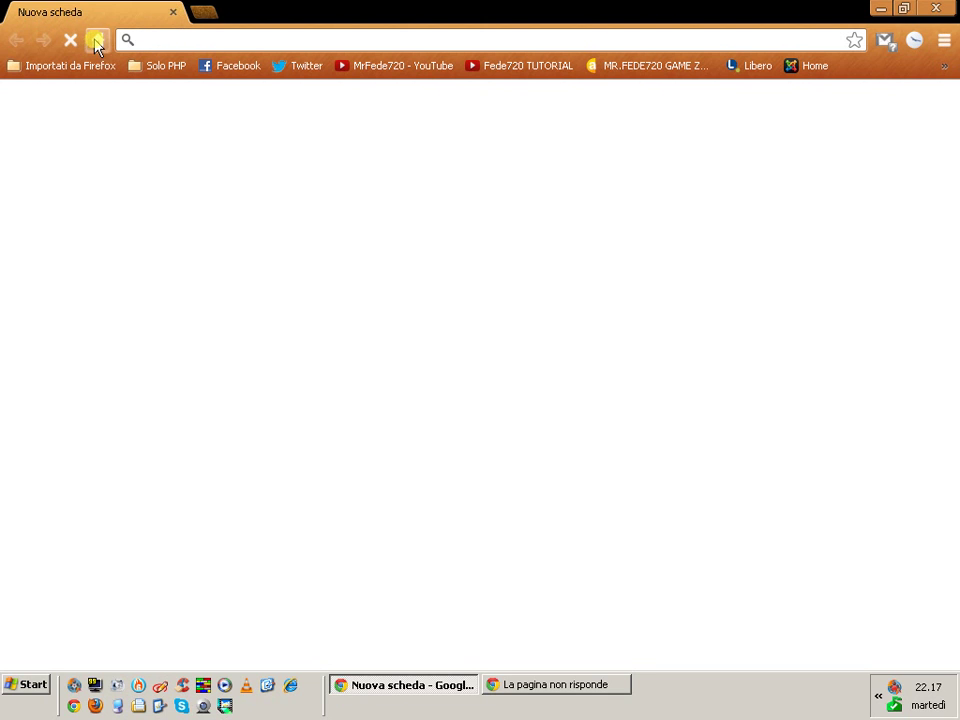
{"action": "left_click", "coordinate": [172, 13]}
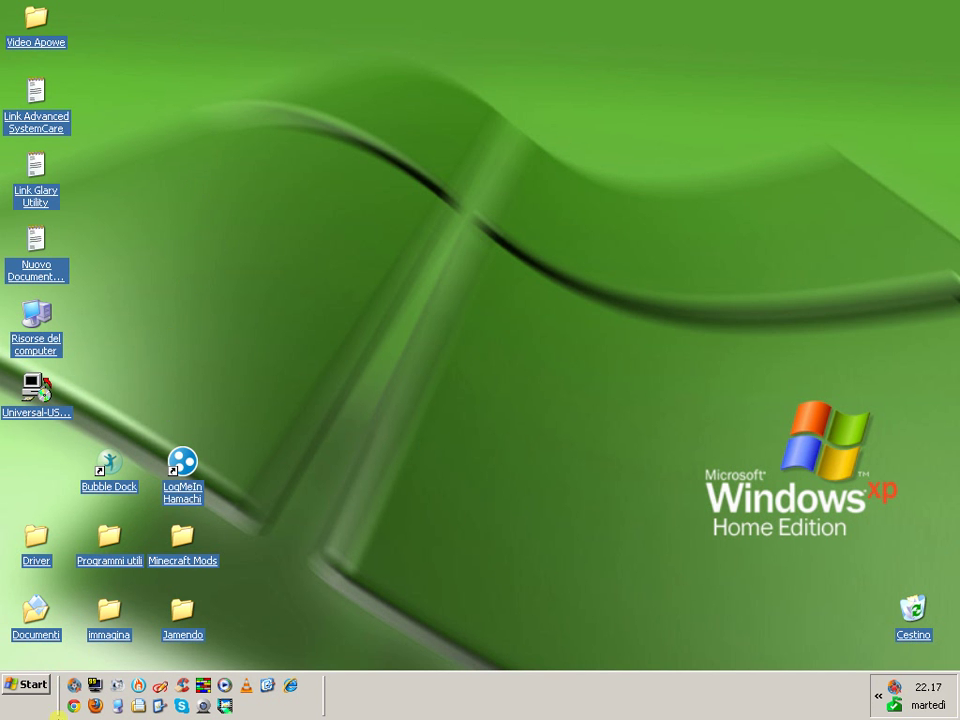
- Open Chrome, go to Google search and search the web for "advanced systemcare"
{"action": "left_click", "coordinate": [74, 706]}
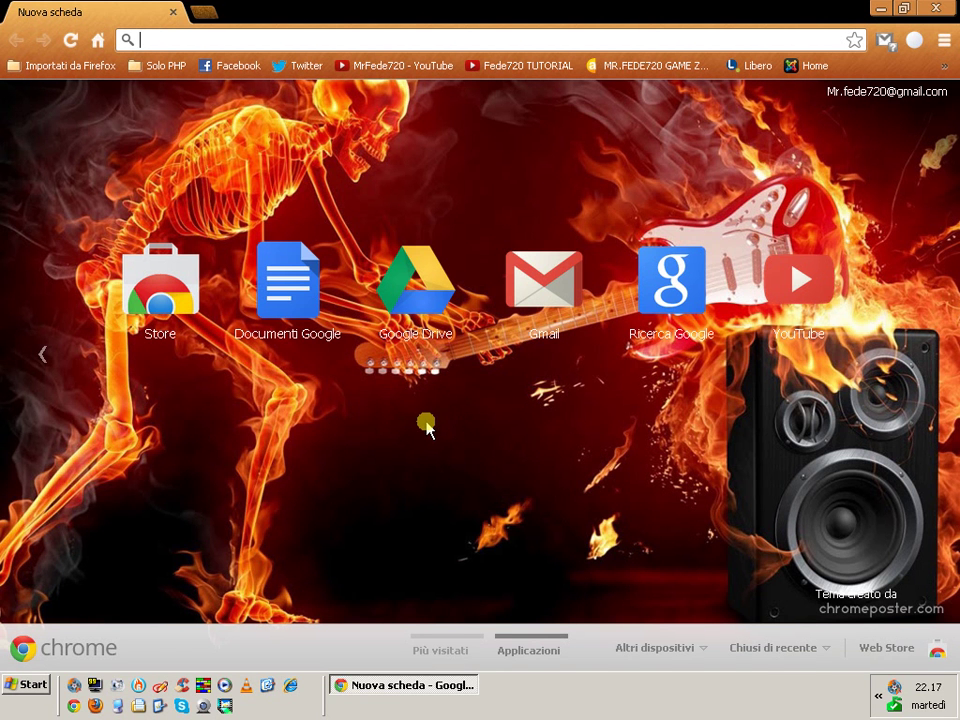
{"action": "left_click", "coordinate": [672, 302]}
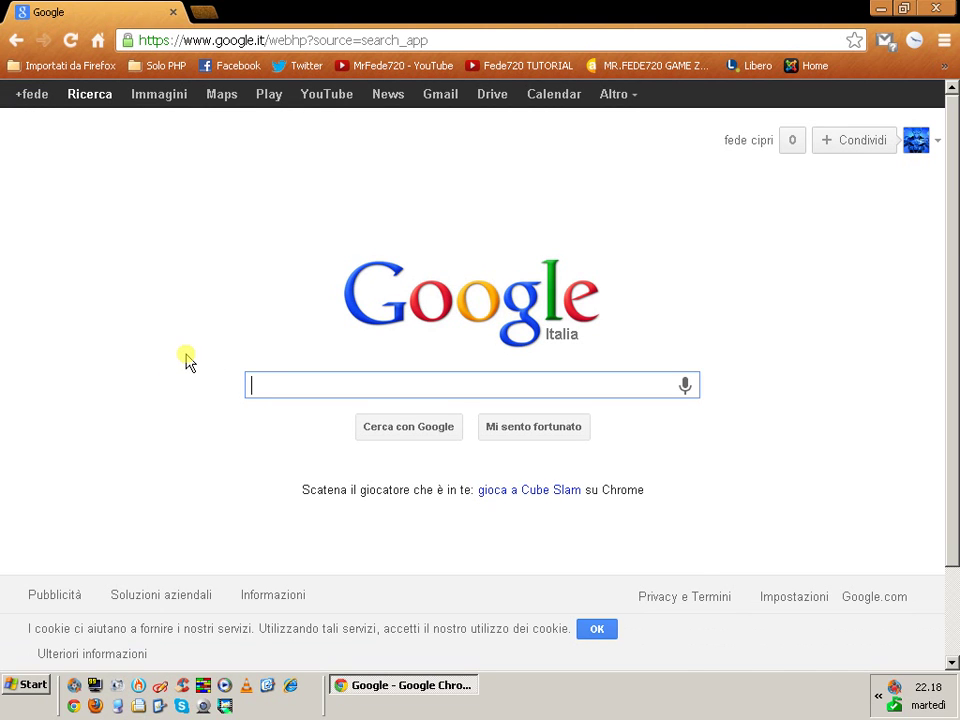
{"action": "type", "text": "dvance"}
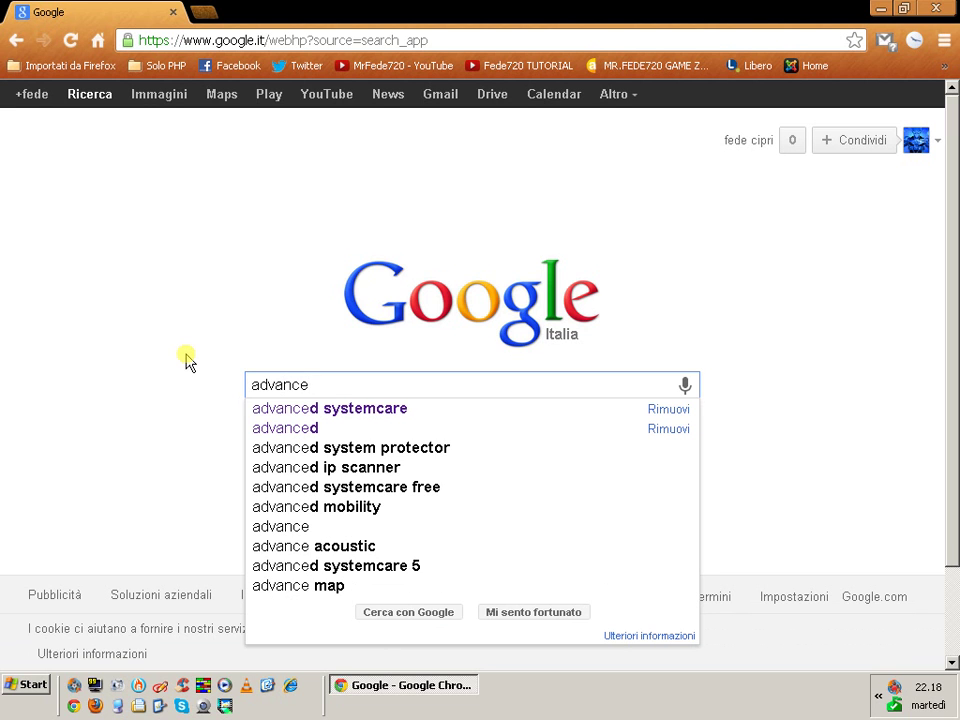
{"action": "key", "text": "Down"}
{"action": "key", "text": "Return"}
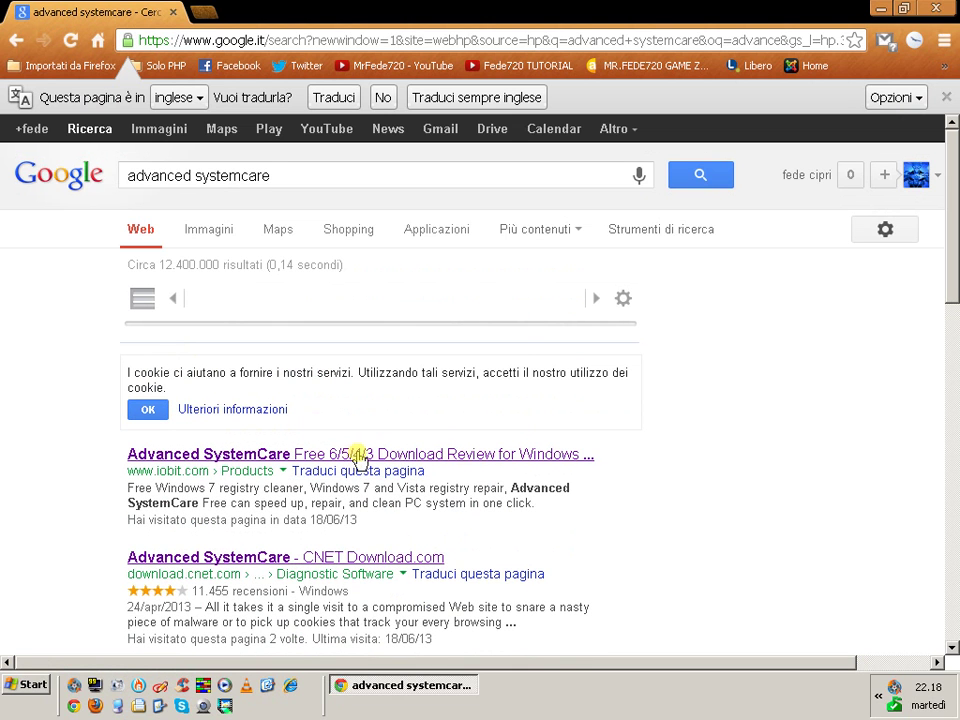
- Try the free download of Advanced SystemCare 6 Free from the iobit.com result, and close the pages it opened
{"action": "scroll", "coordinate": [680, 514], "scroll_direction": "down", "scroll_amount": 3}
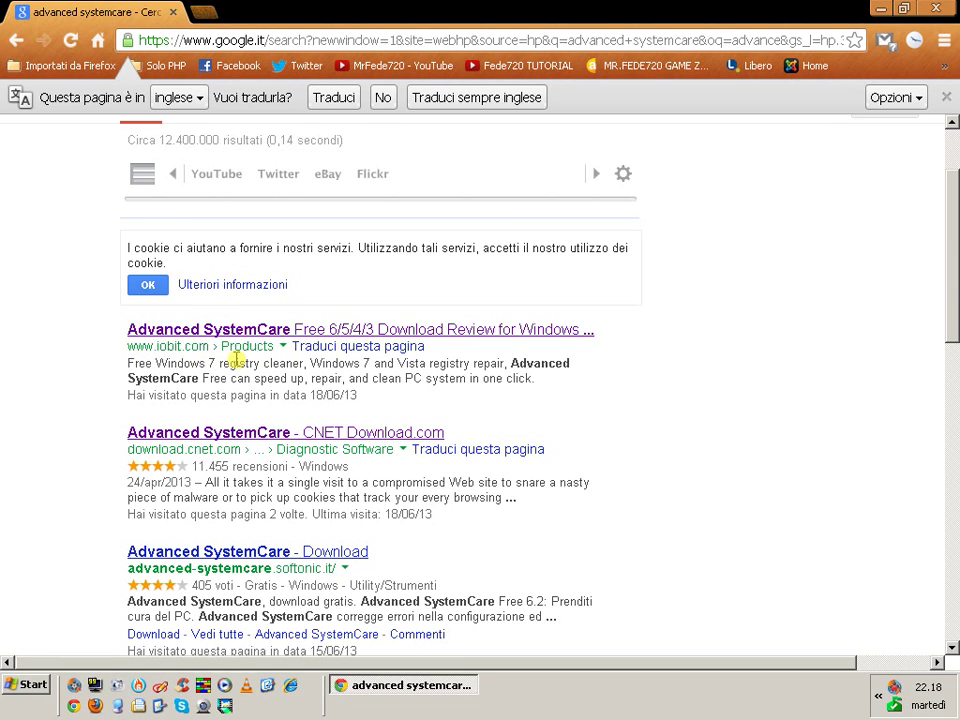
{"action": "left_click", "coordinate": [310, 330]}
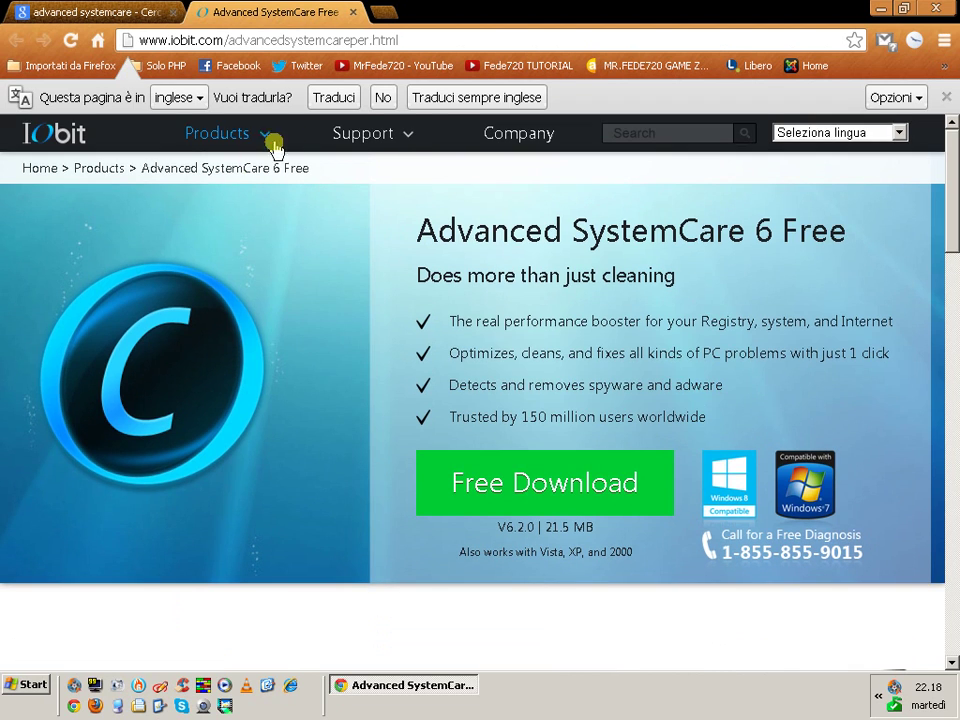
{"action": "left_click", "coordinate": [268, 133]}
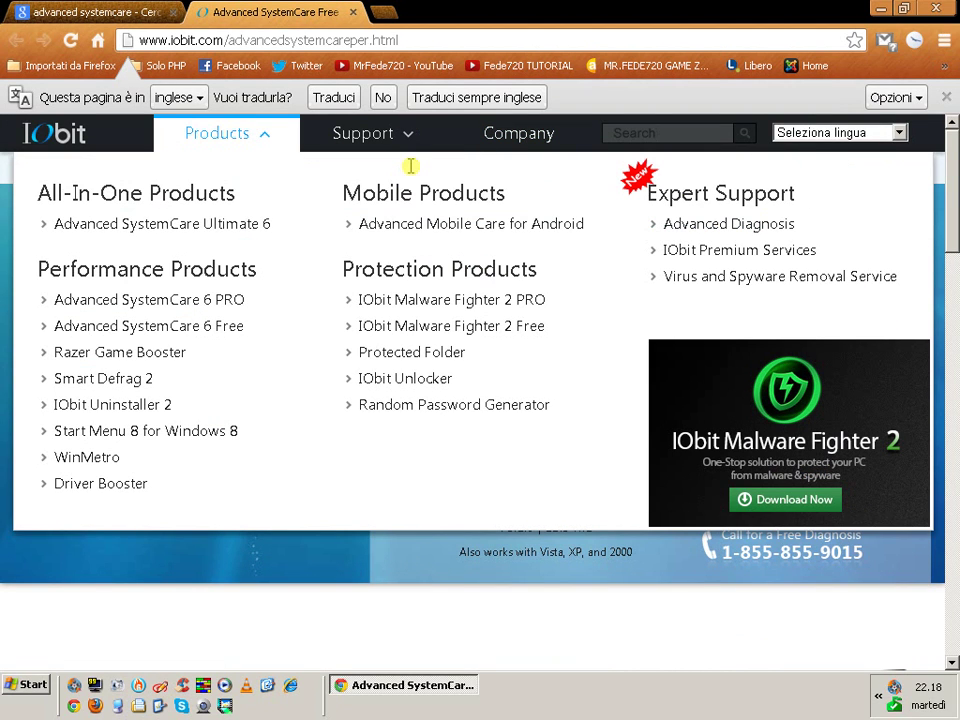
{"action": "left_click", "coordinate": [945, 98]}
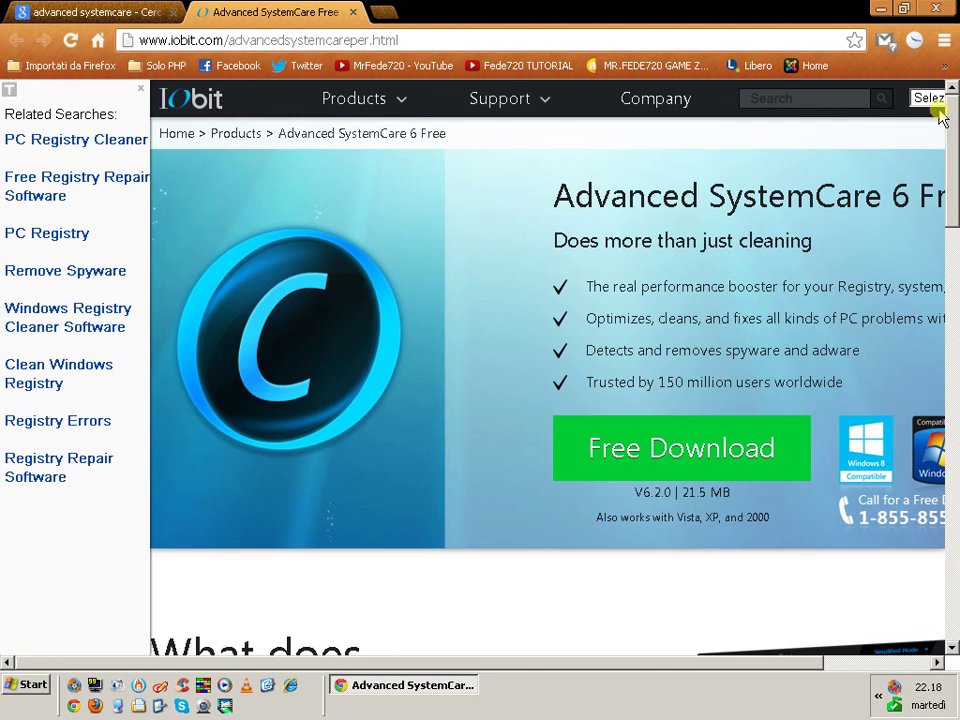
{"action": "left_click", "coordinate": [671, 463]}
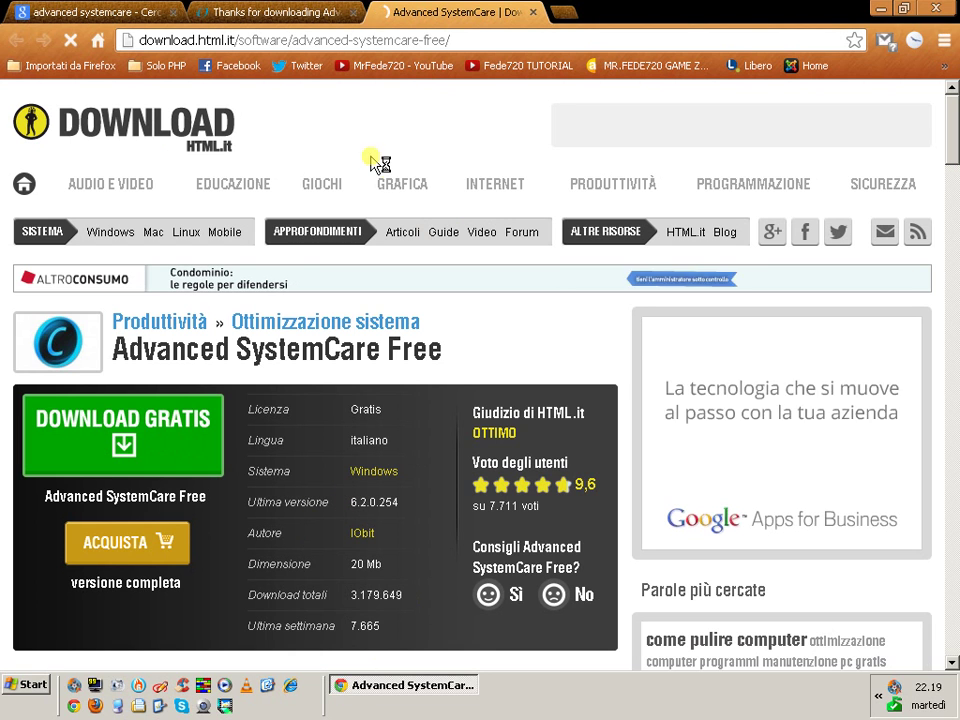
{"action": "left_click", "coordinate": [533, 12]}
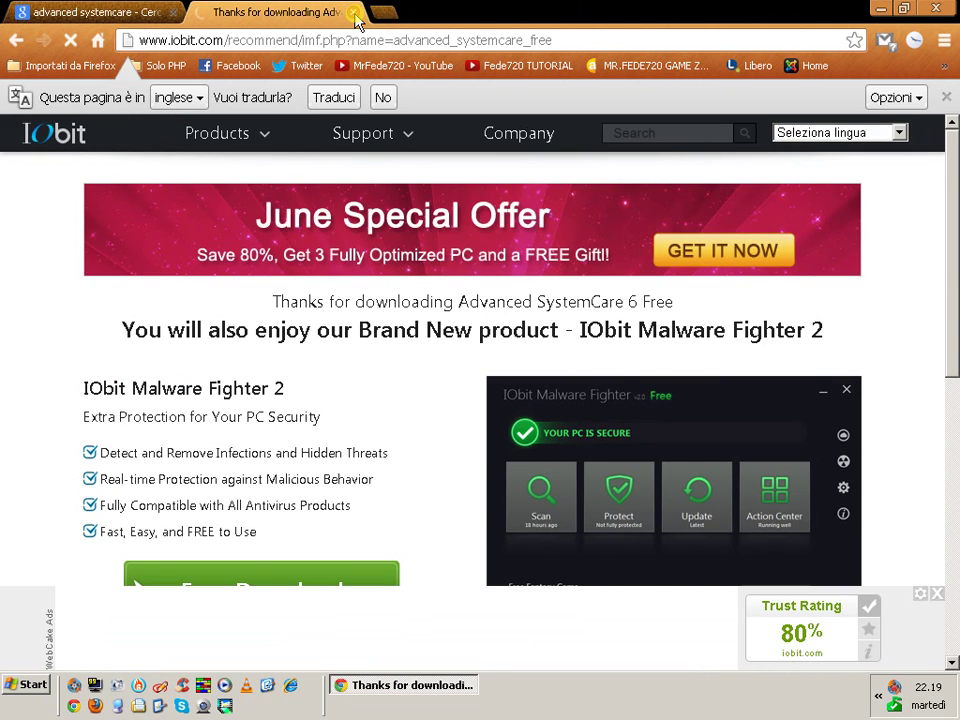
{"action": "left_click", "coordinate": [352, 12]}
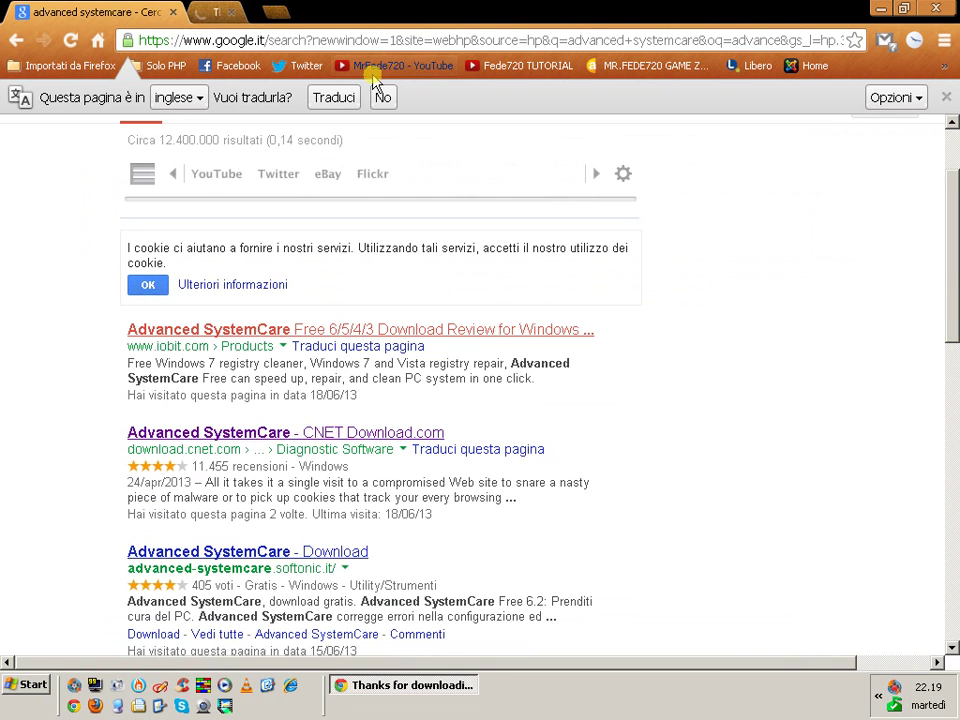
- Open the CNET Download.com result for Advanced SystemCare and view the note about the CNET Installer
{"action": "scroll", "coordinate": [272, 437], "scroll_direction": "down", "scroll_amount": 1}
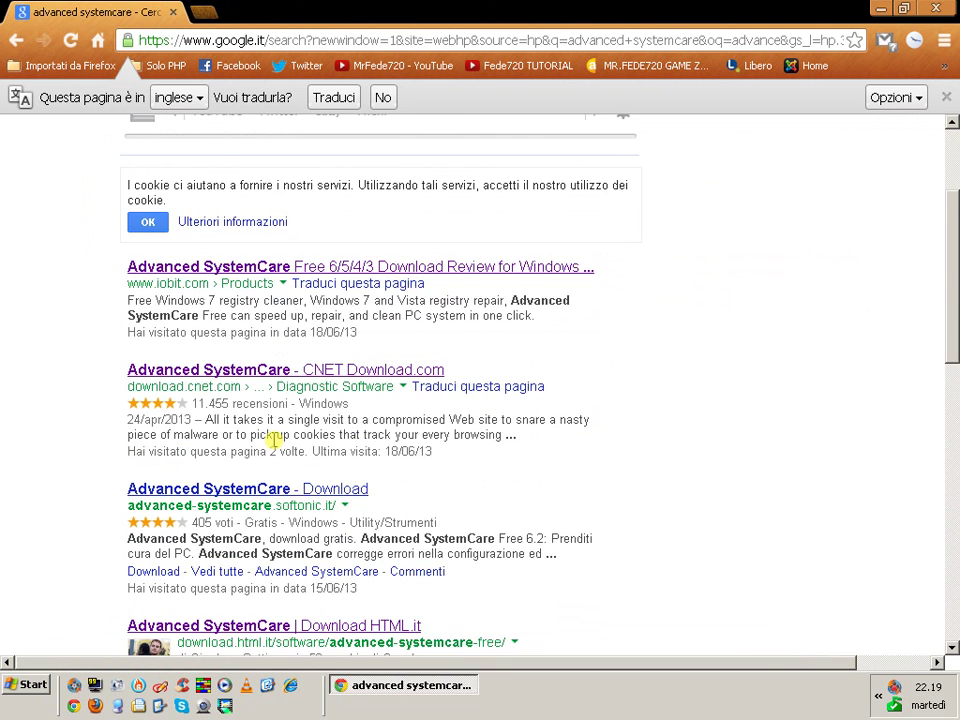
{"action": "scroll", "coordinate": [272, 437], "scroll_direction": "down", "scroll_amount": 1}
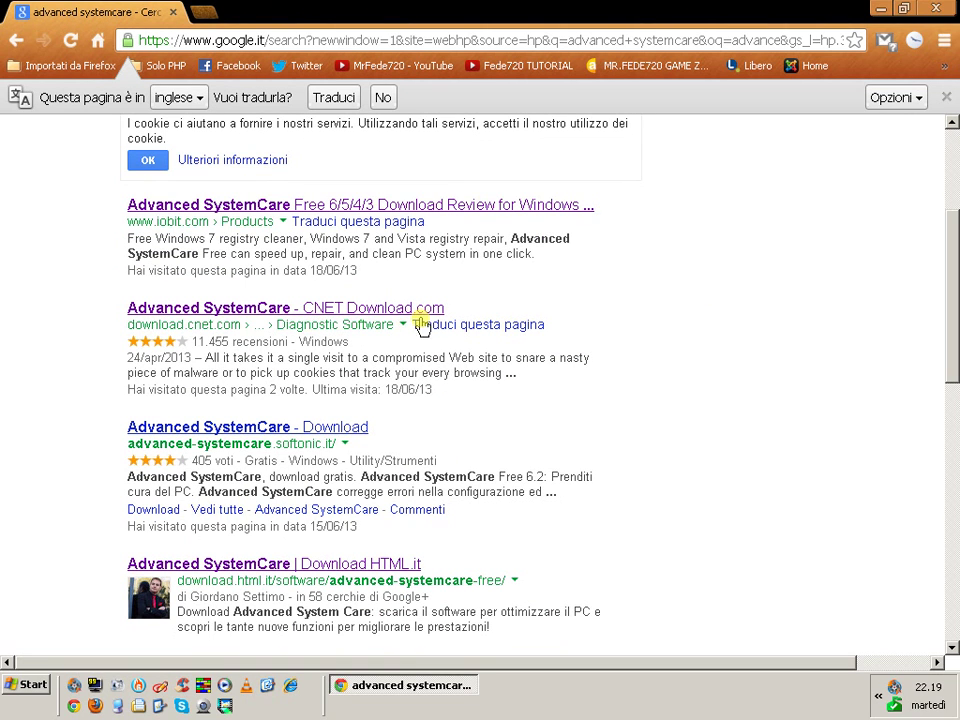
{"action": "left_click", "coordinate": [265, 308]}
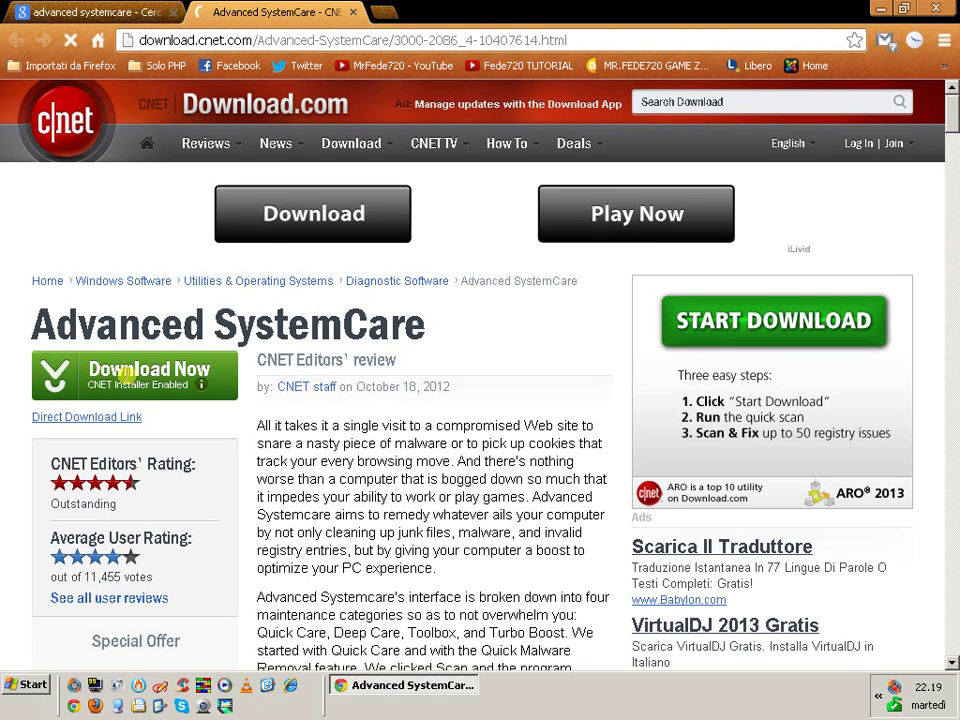
{"action": "mouse_move", "coordinate": [101, 370]}
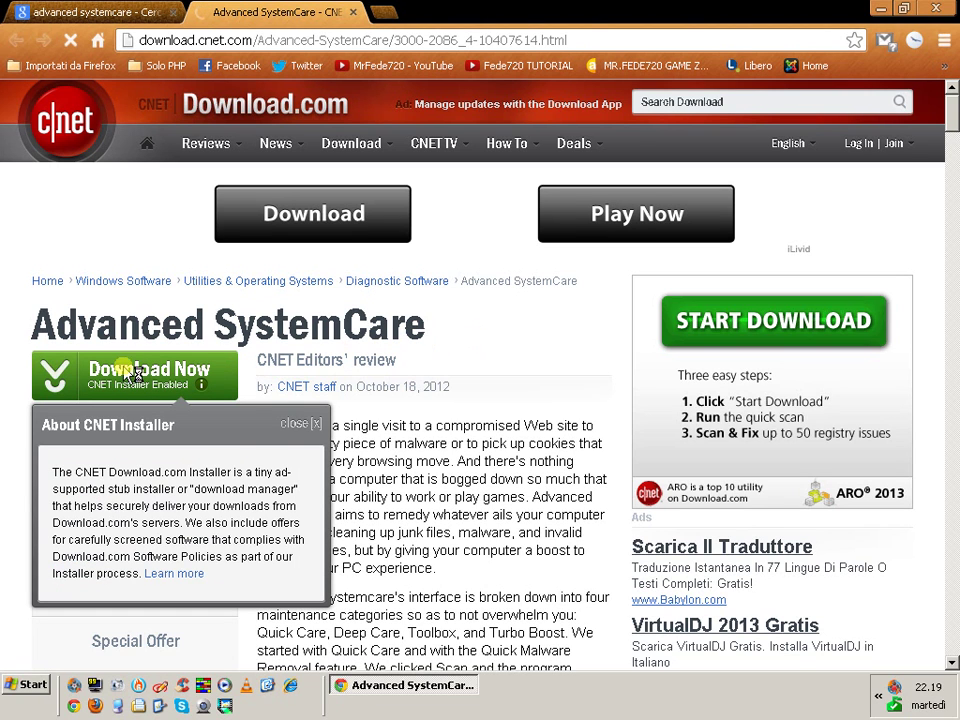
{"action": "left_click", "coordinate": [310, 424]}
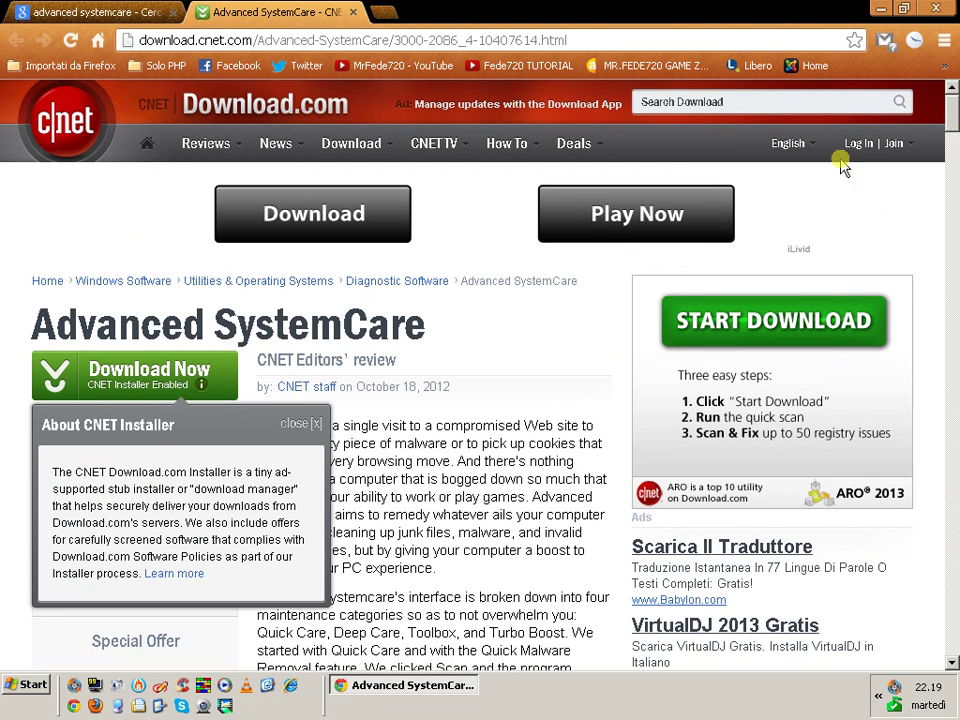
- Show the browser's list of downloads and open the folder that holds the downloaded files
{"action": "left_click", "coordinate": [945, 42]}
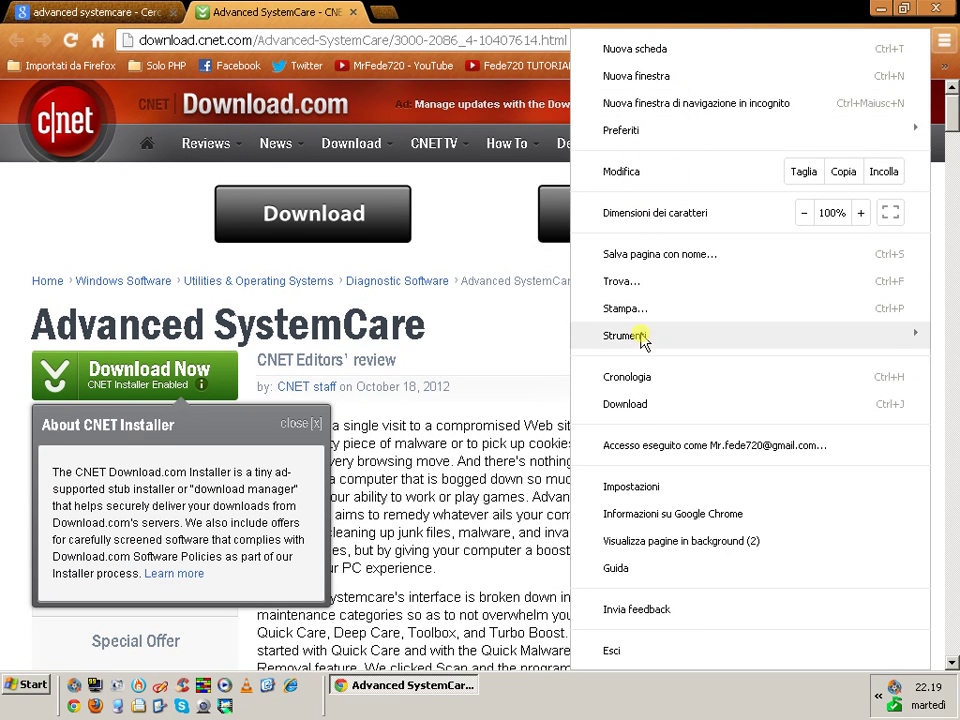
{"action": "left_click", "coordinate": [624, 404]}
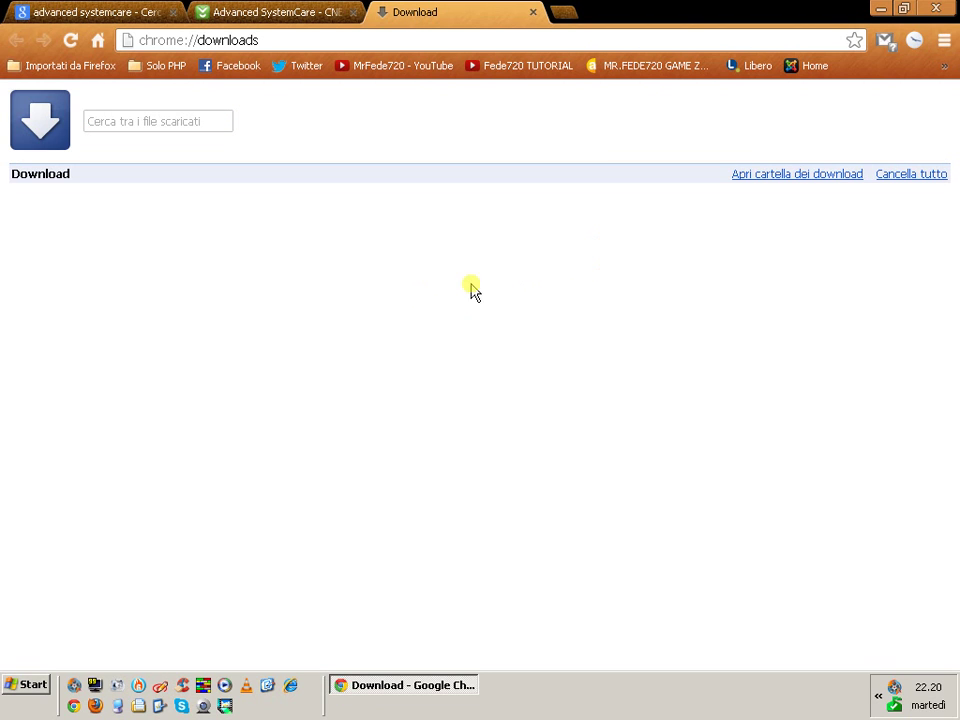
{"action": "left_click", "coordinate": [795, 175]}
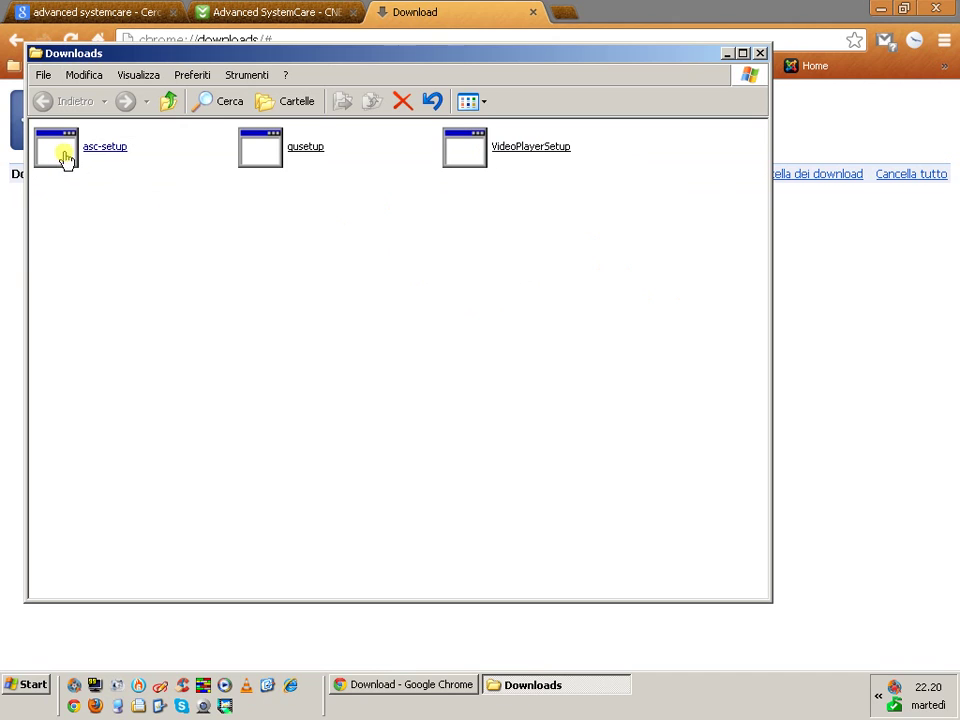
- Run the asc-setup installer from the Downloads folder and approve its execution in the security warning
{"action": "left_click", "coordinate": [285, 168]}
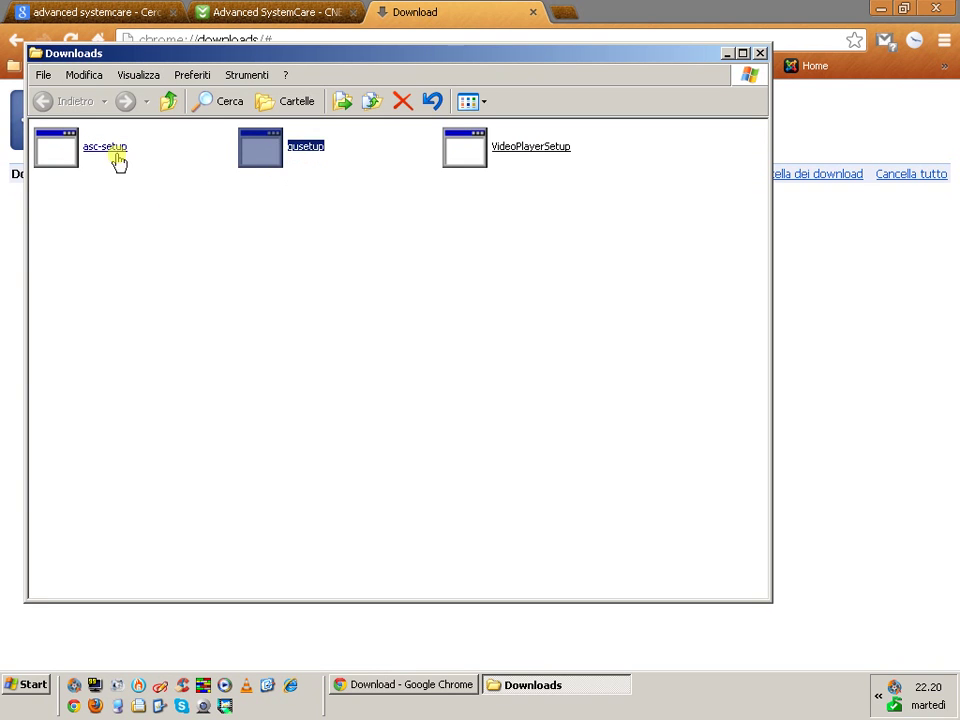
{"action": "left_click", "coordinate": [83, 162]}
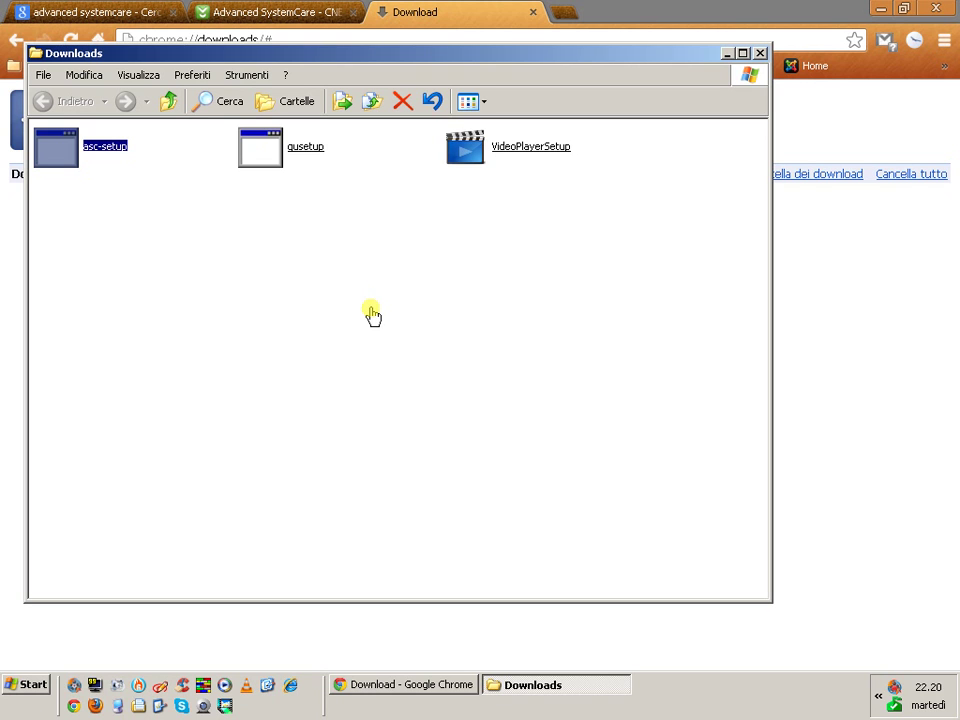
{"action": "key", "text": "Return"}
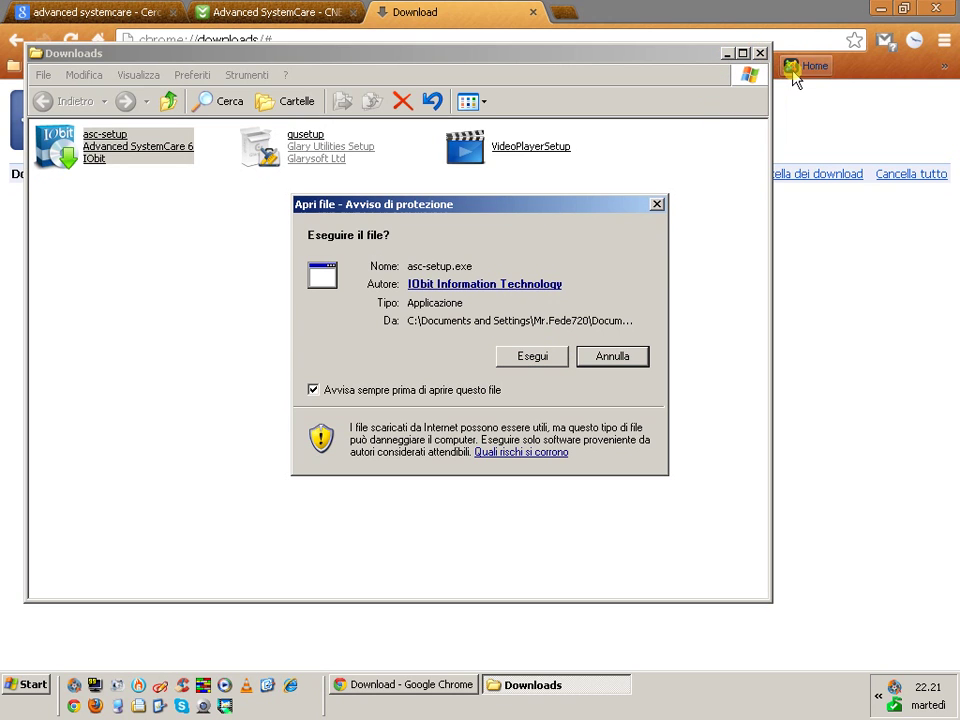
{"action": "left_click_drag", "start_coordinate": [557, 204], "coordinate": [566, 286]}
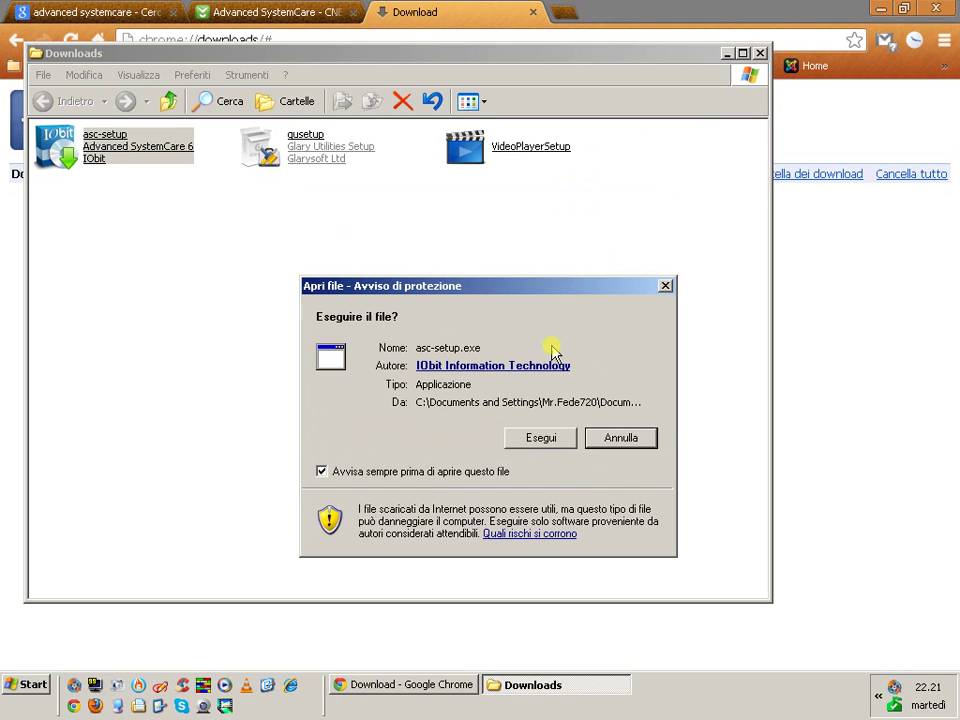
{"action": "left_click", "coordinate": [541, 438]}
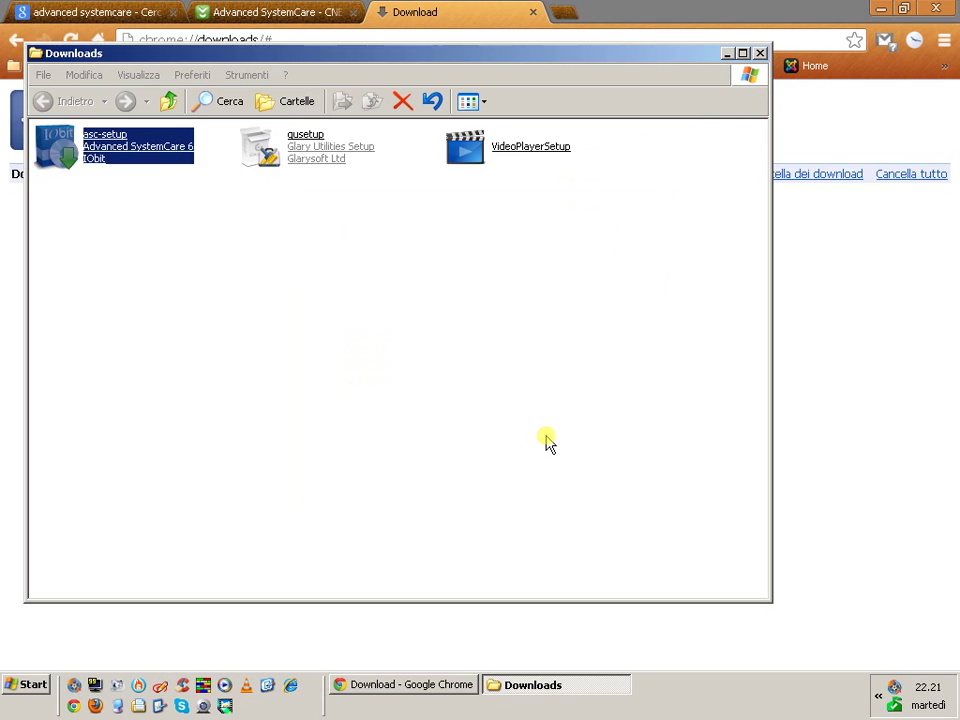
- Close the Downloads folder and the browser, leaving the Advanced SystemCare 6 setup window open on the desktop
{"action": "left_click", "coordinate": [760, 53]}
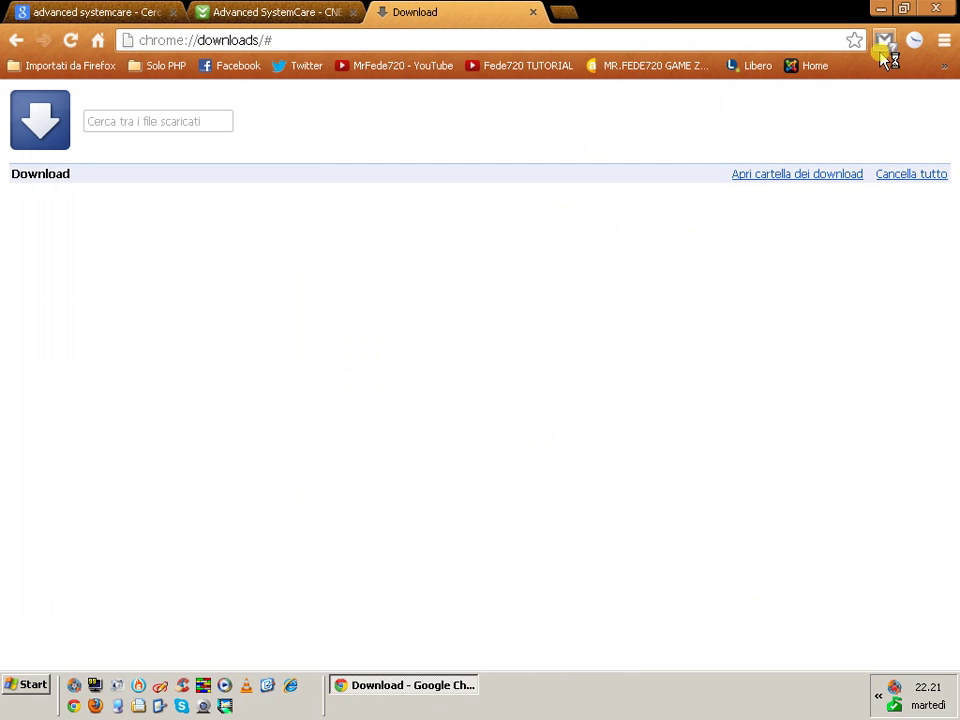
{"action": "left_click", "coordinate": [940, 12]}
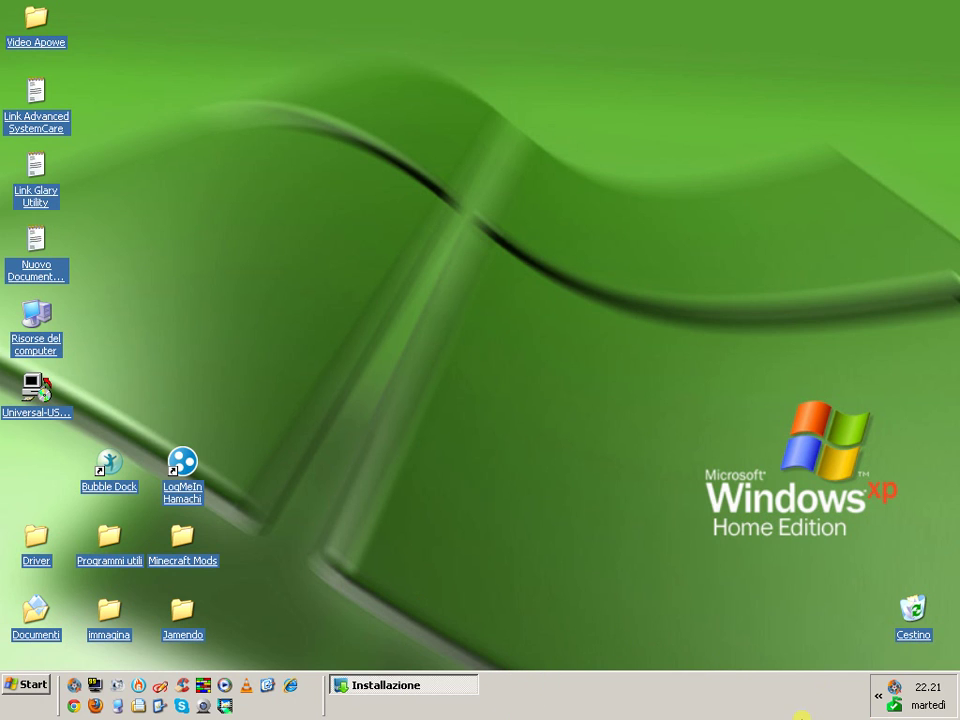
{"action": "left_click", "coordinate": [396, 683]}
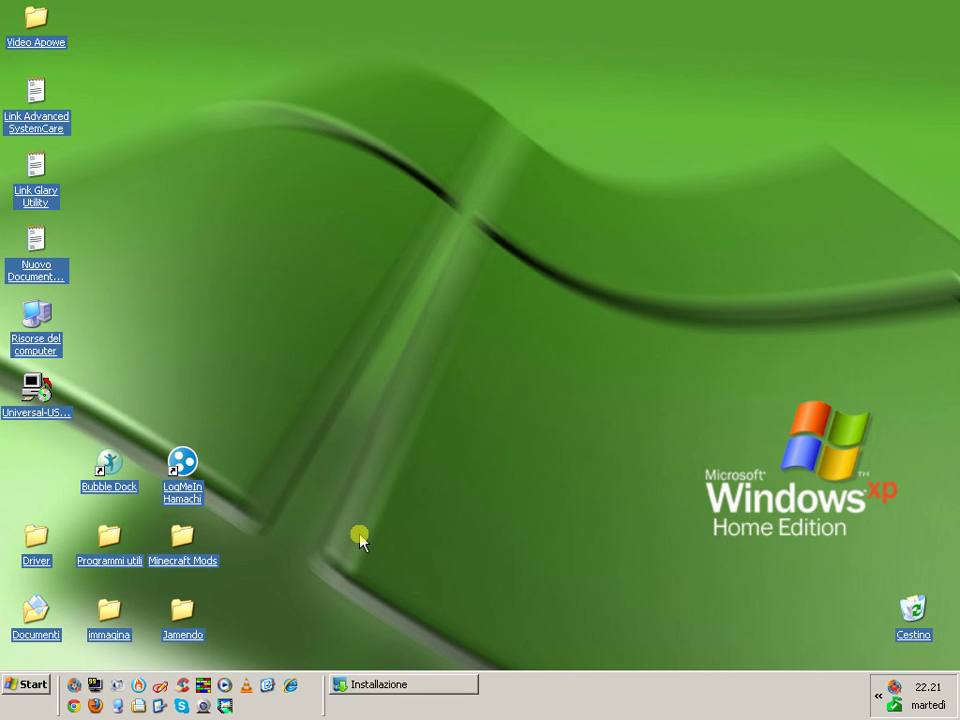
{"action": "left_click", "coordinate": [413, 688]}
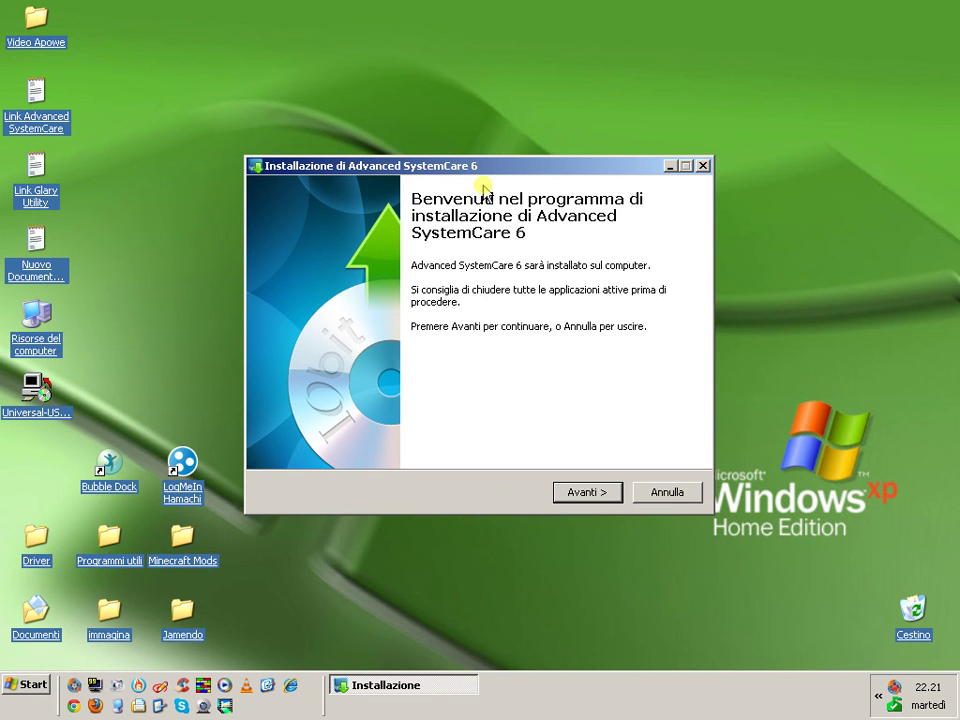
- Proceed past the Advanced SystemCare 6 setup welcome page, read through the license agreement and accept it
{"action": "left_click_drag", "start_coordinate": [502, 171], "coordinate": [458, 124]}
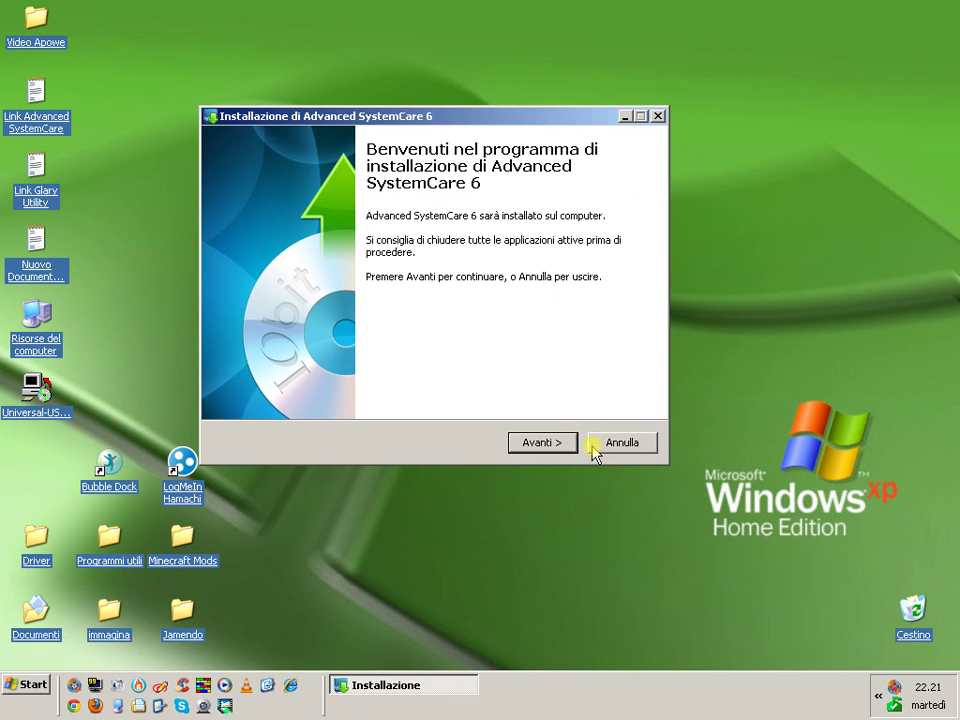
{"action": "left_click", "coordinate": [542, 443]}
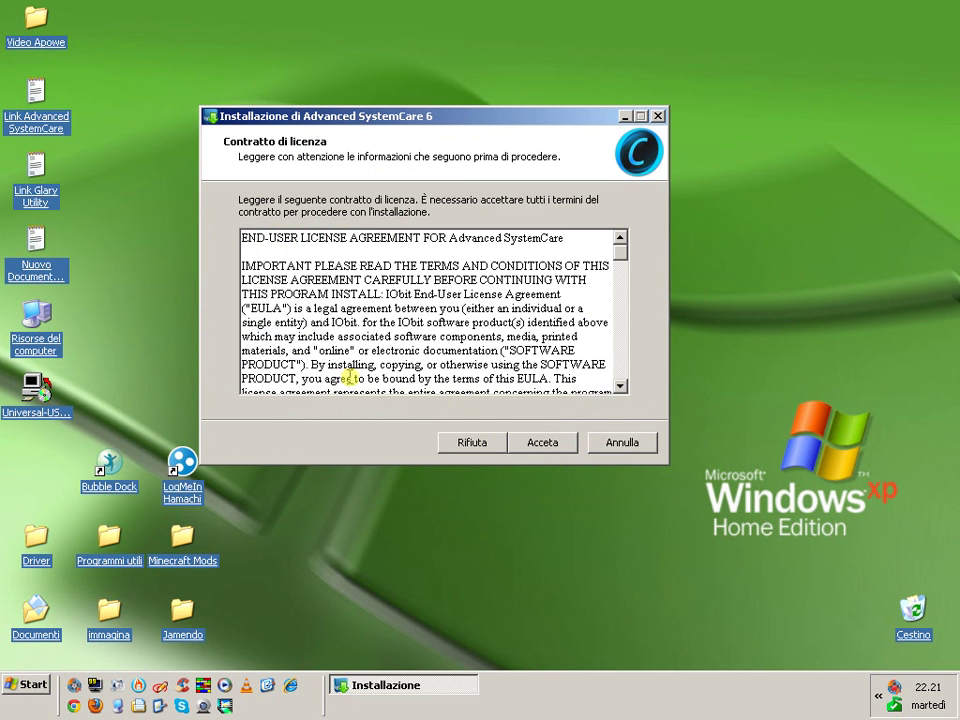
{"action": "scroll", "coordinate": [489, 326], "scroll_direction": "down", "scroll_amount": 1}
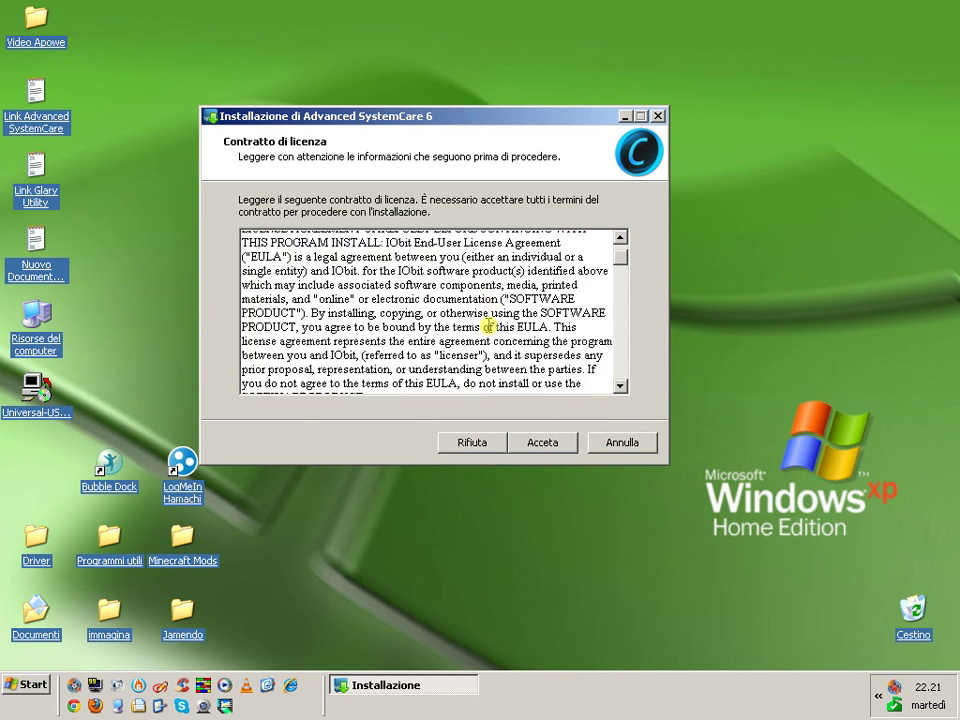
{"action": "scroll", "coordinate": [489, 326], "scroll_direction": "down", "scroll_amount": 12}
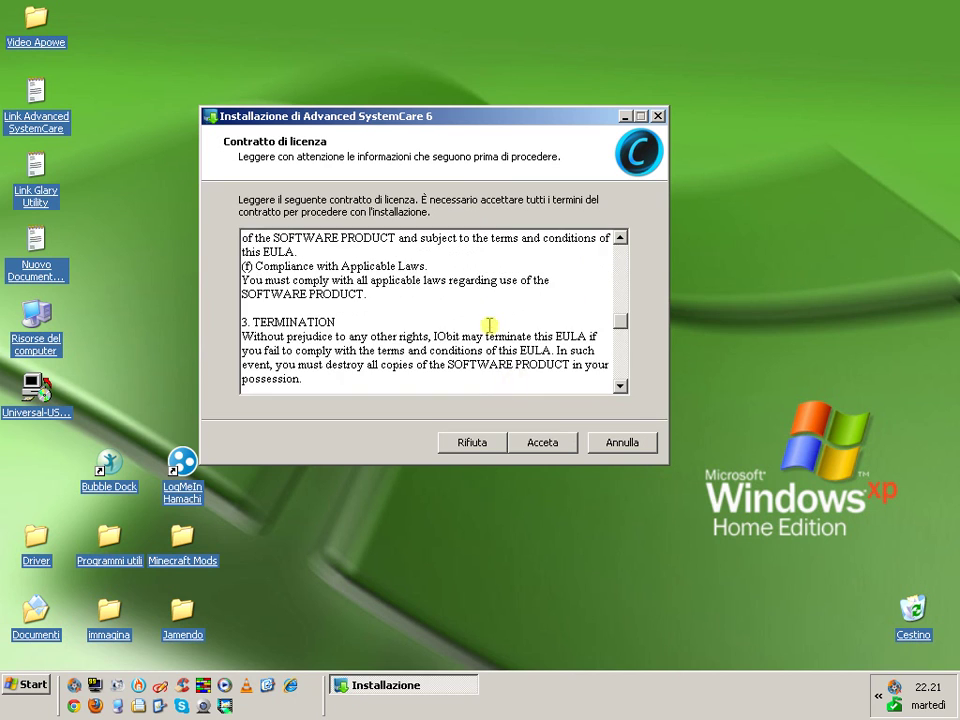
{"action": "left_click", "coordinate": [543, 442]}
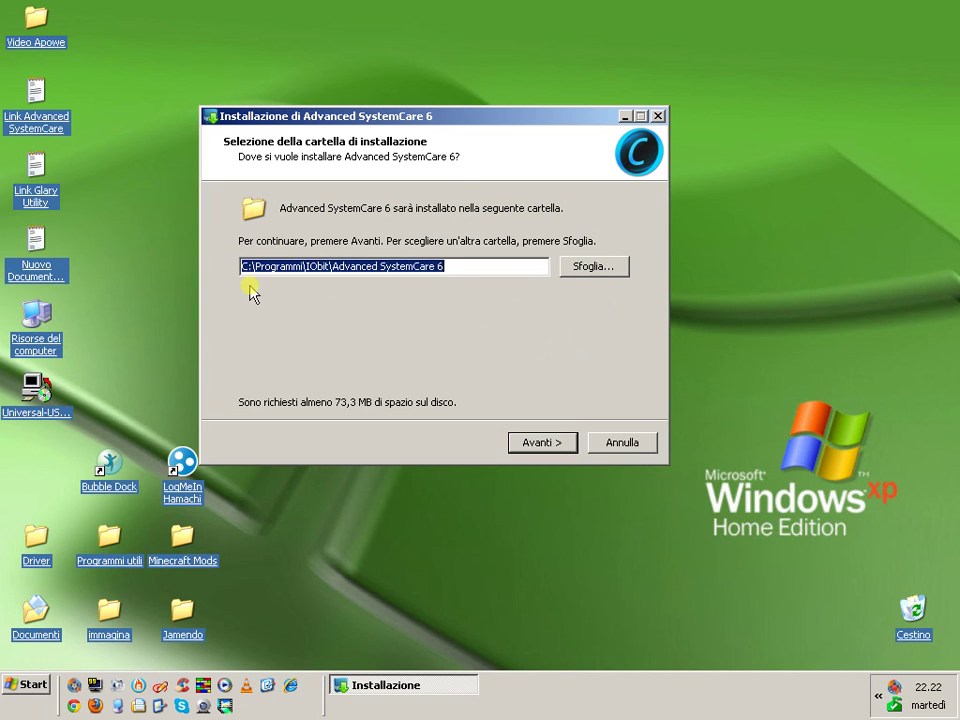
- Browse the folder list, keep C:\Programmi\IObit\Advanced SystemCare 6 as the installation folder, and agree to use the existing folder
{"action": "left_click", "coordinate": [576, 268]}
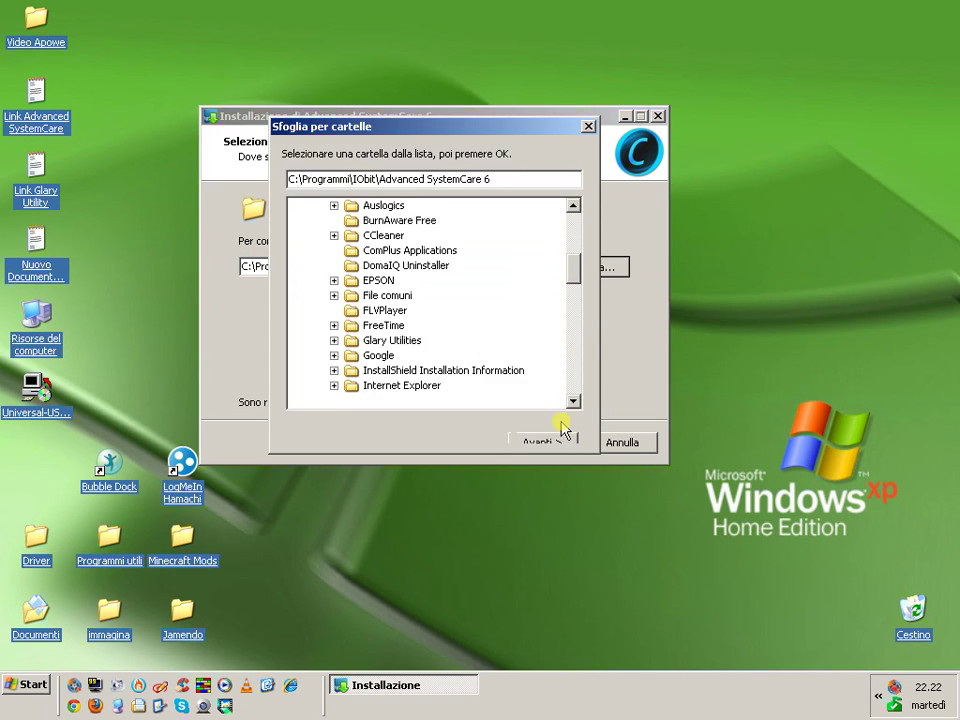
{"action": "scroll", "coordinate": [390, 385], "scroll_direction": "up", "scroll_amount": 6}
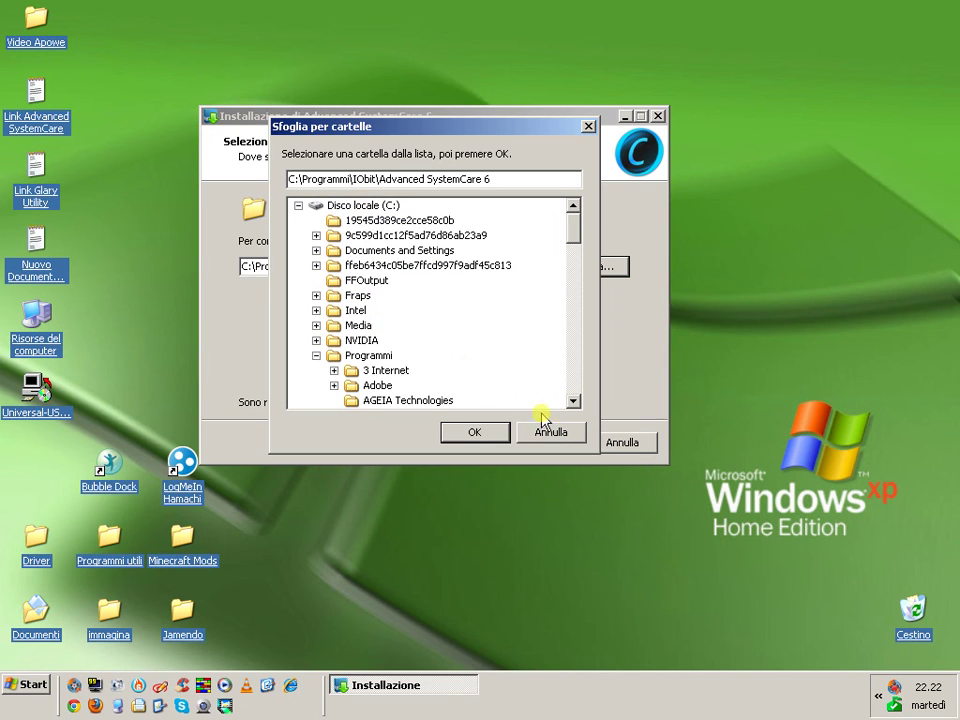
{"action": "scroll", "coordinate": [381, 325], "scroll_direction": "down", "scroll_amount": 8}
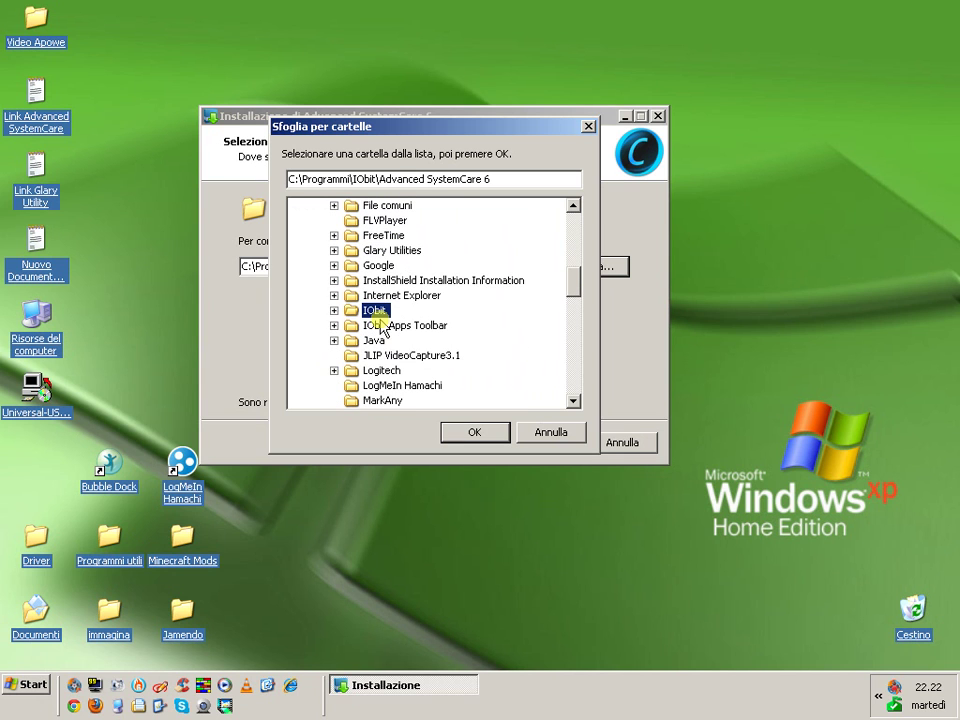
{"action": "left_click", "coordinate": [462, 432]}
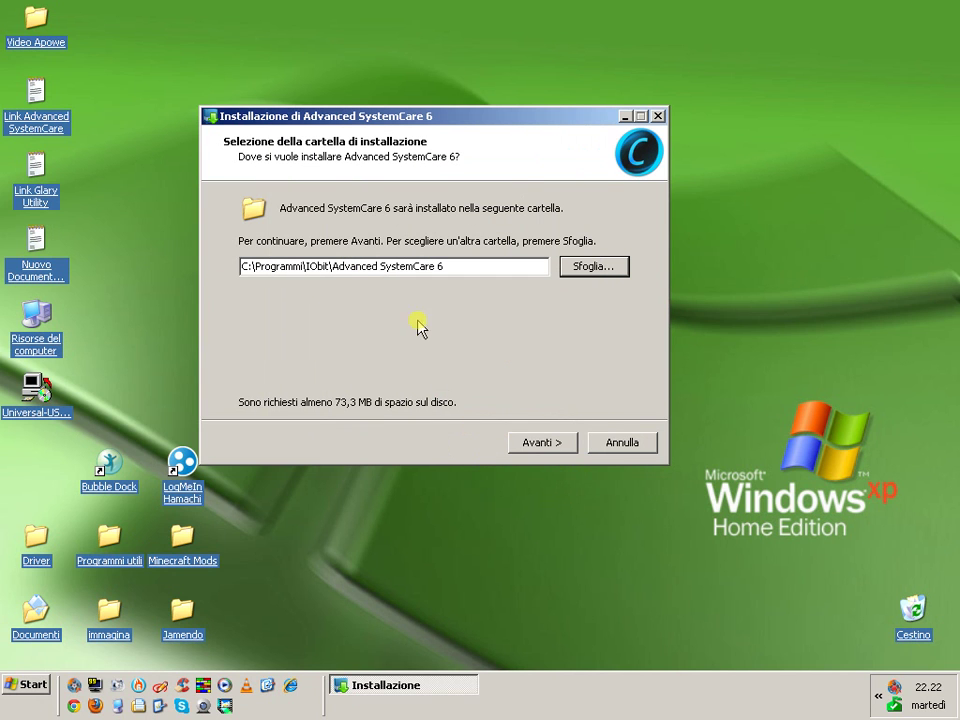
{"action": "left_click", "coordinate": [541, 443]}
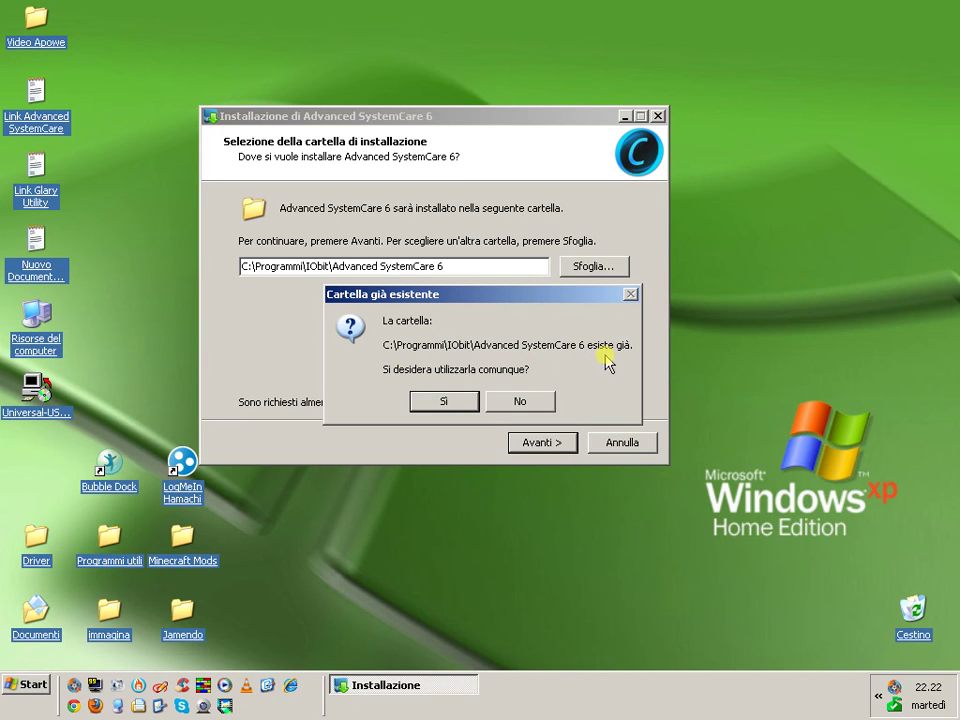
{"action": "left_click", "coordinate": [444, 402]}
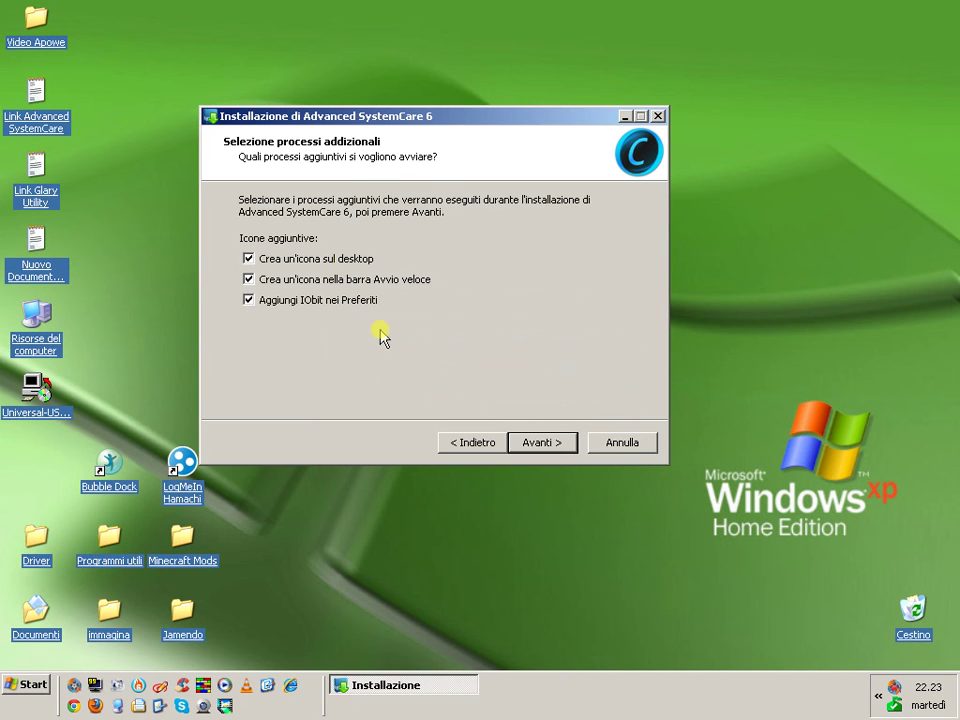
- Install with desktop and quick launch icons but without adding IObit to Favorites, and finish the setup without extra options
{"action": "left_click", "coordinate": [249, 259]}
{"action": "left_click", "coordinate": [250, 300]}
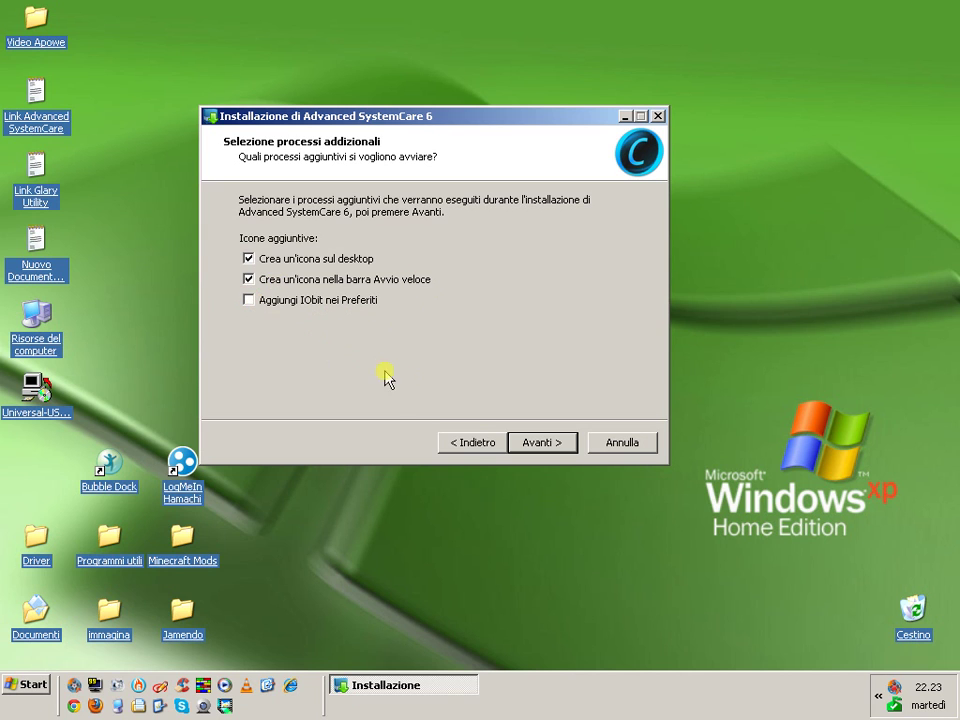
{"action": "left_click", "coordinate": [528, 446]}
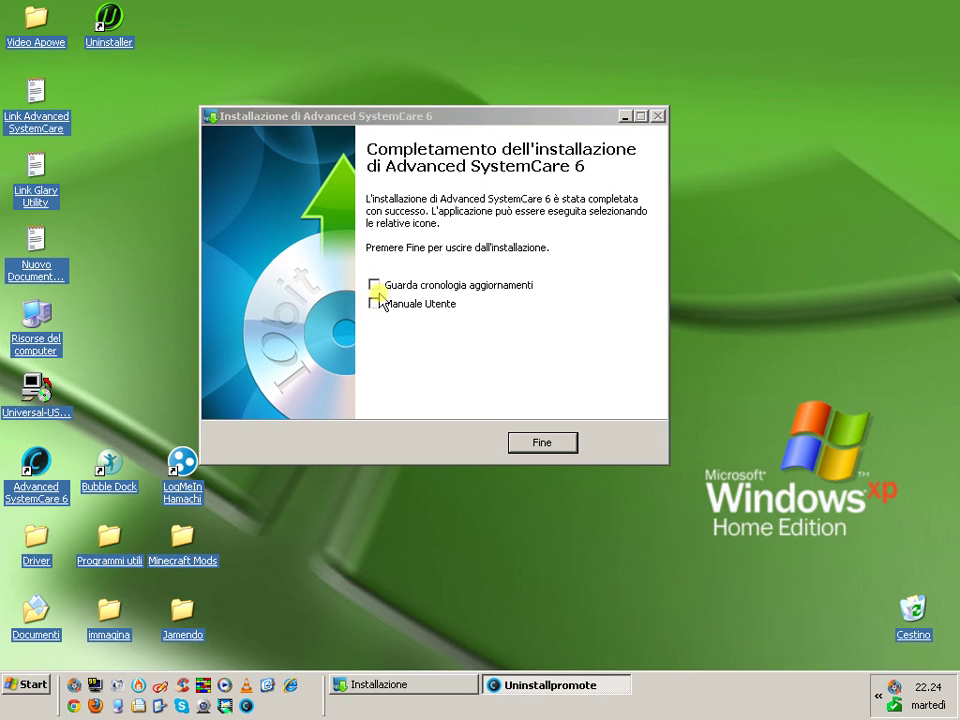
{"action": "left_click", "coordinate": [536, 446]}
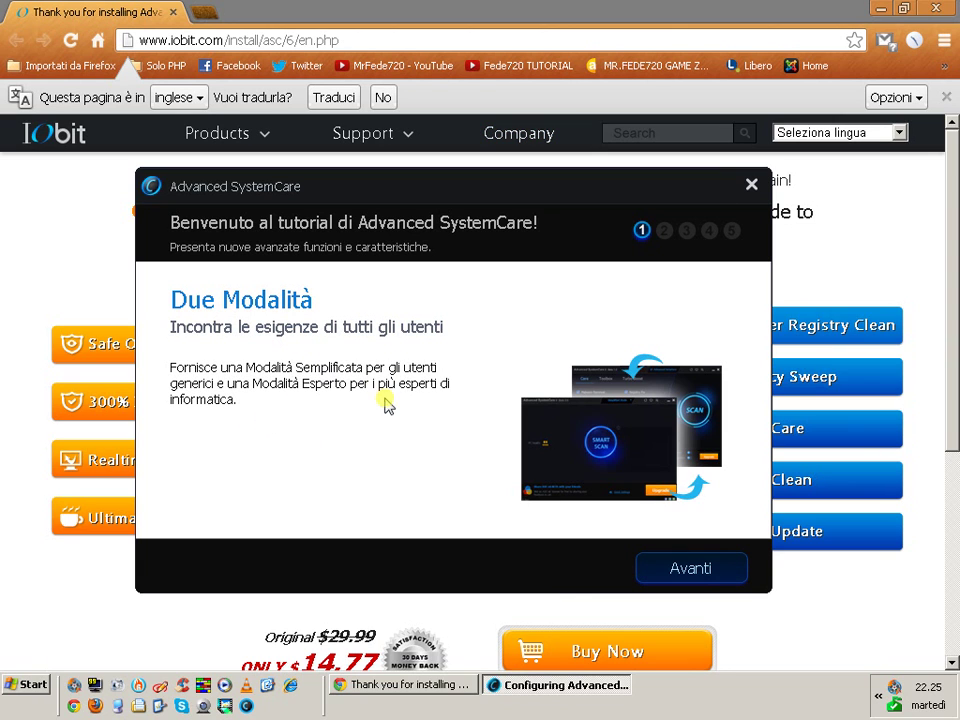
- Go through the five pages of the Advanced SystemCare welcome tutorial and start the program with the Classic skin and Italiano language
{"action": "left_click", "coordinate": [682, 572]}
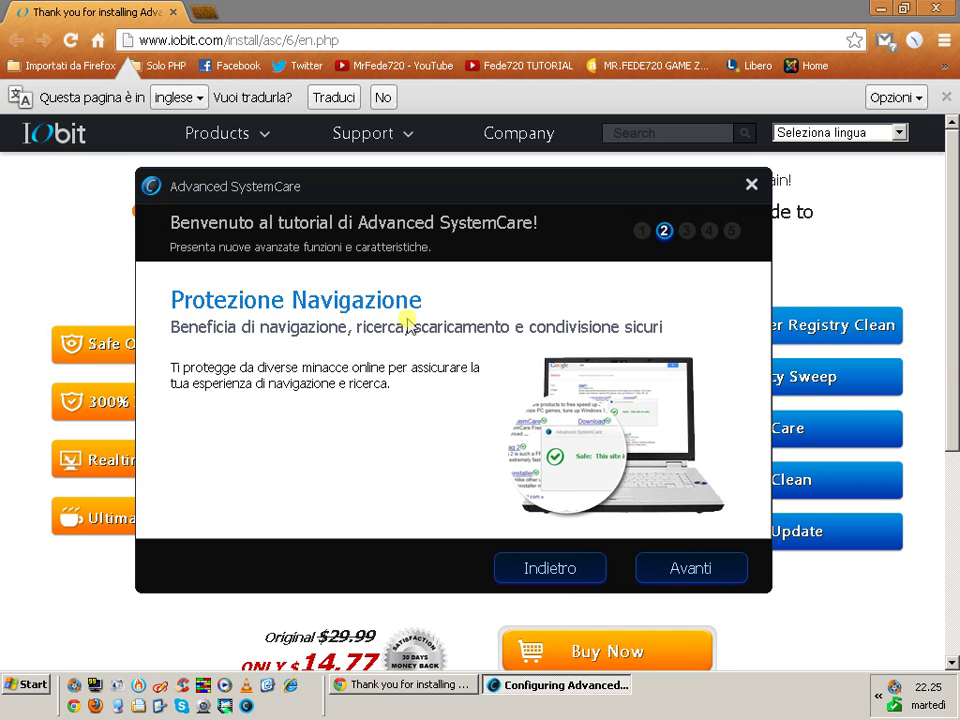
{"action": "left_click", "coordinate": [676, 574]}
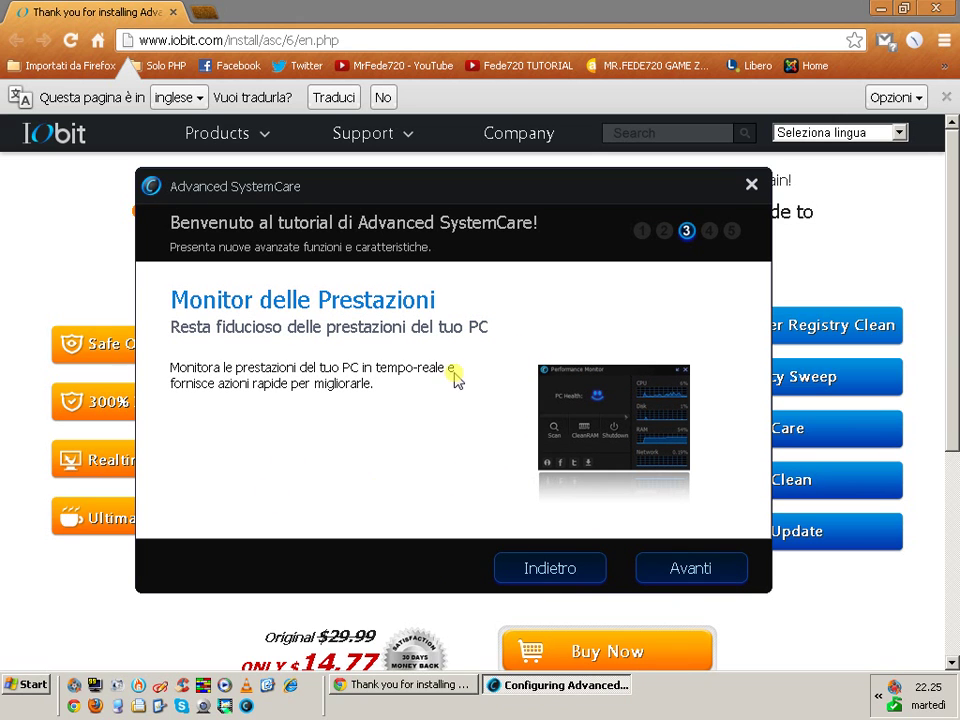
{"action": "left_click", "coordinate": [686, 570]}
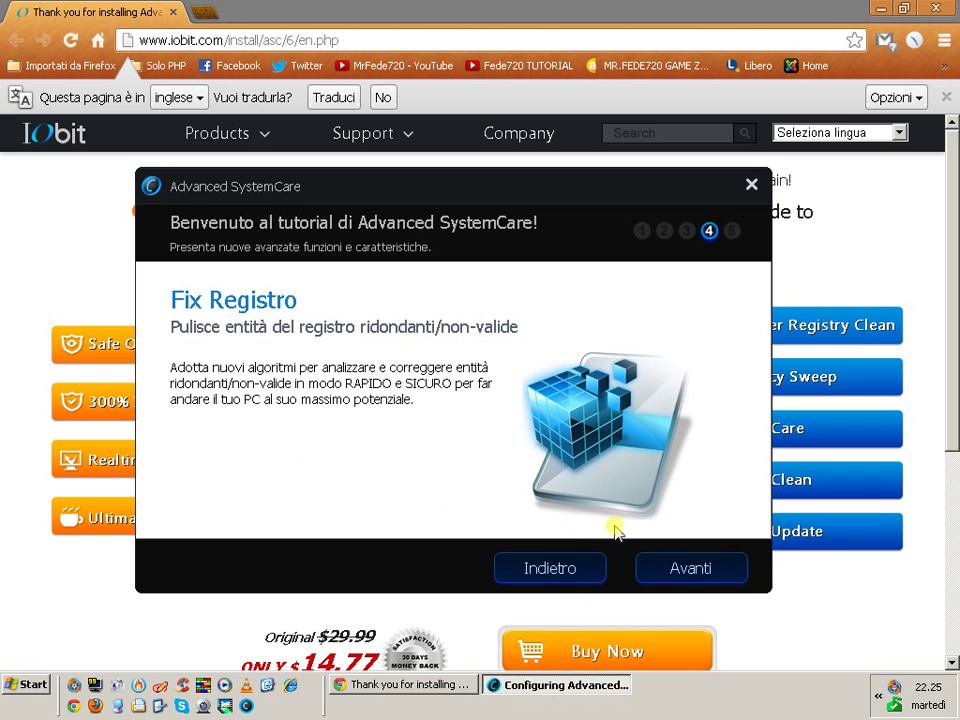
{"action": "left_click", "coordinate": [672, 575]}
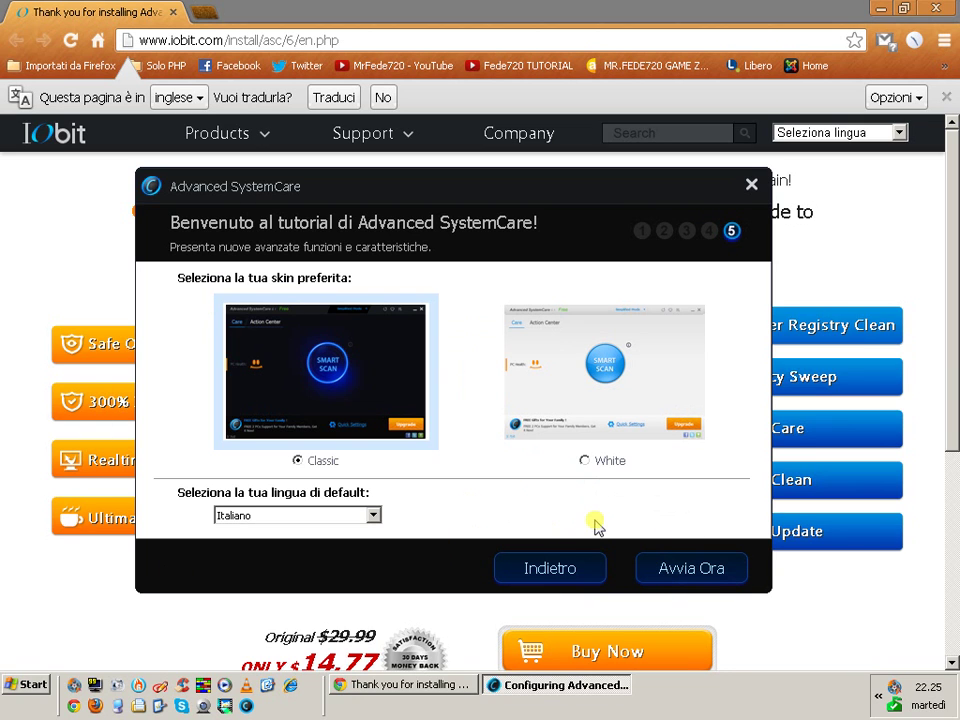
{"action": "left_click", "coordinate": [671, 570]}
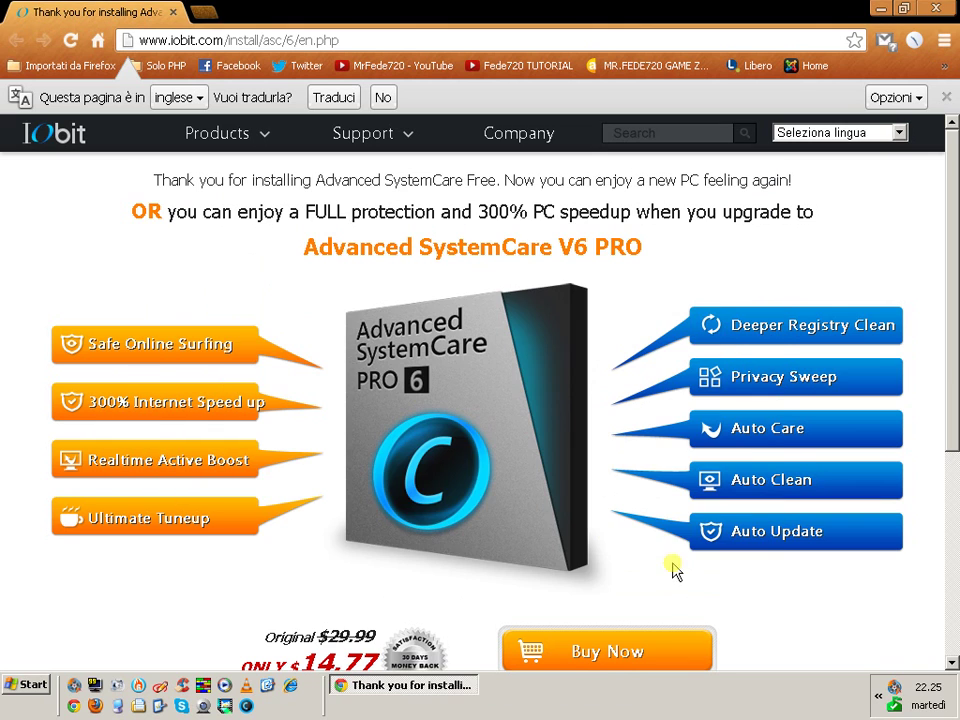
- Close the IObit thank-you page in the browser and dismiss the tip about trying Simplified Mode
{"action": "left_click", "coordinate": [935, 10]}
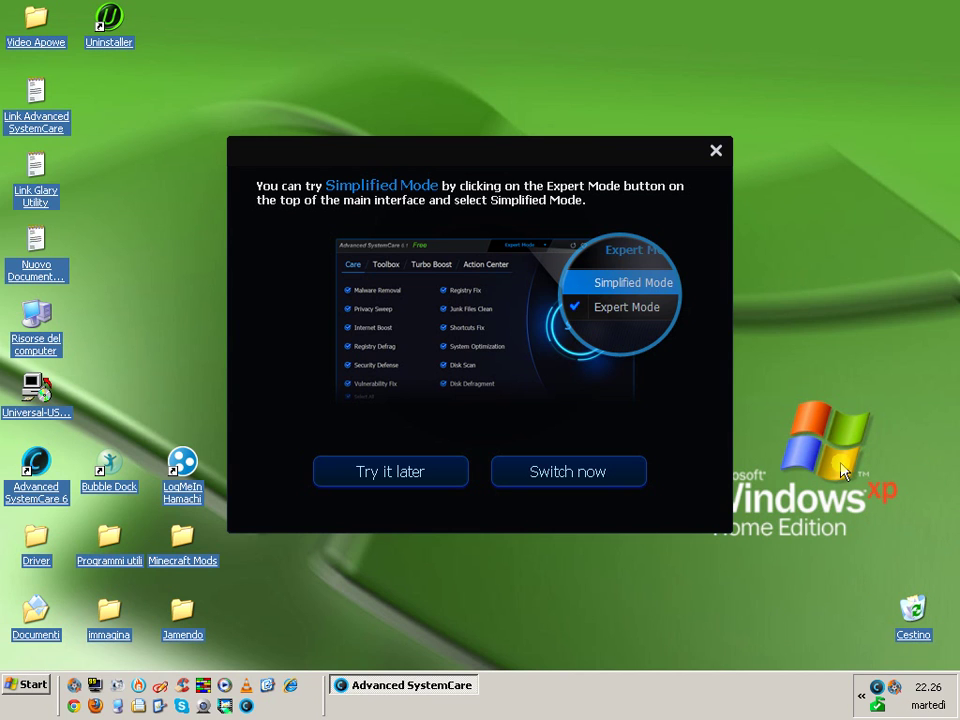
{"action": "left_click", "coordinate": [868, 682]}
{"action": "left_click", "coordinate": [904, 9]}
{"action": "left_click", "coordinate": [715, 150]}
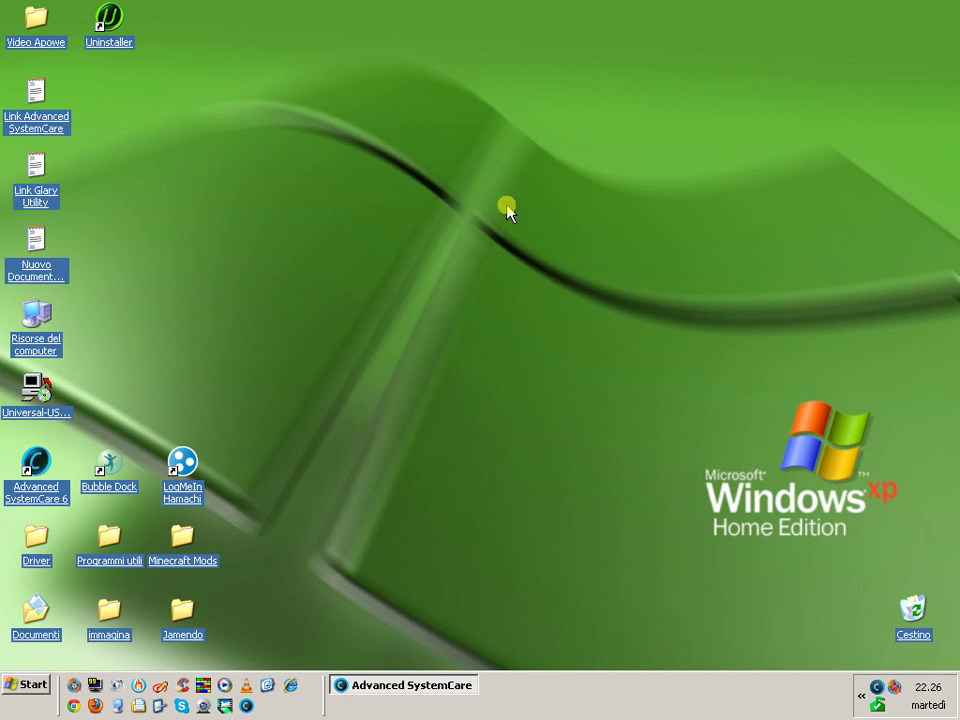
- Lower the transparency and try the White and Classic skins in the user interface settings, closing the settings without applying
{"action": "left_click", "coordinate": [733, 112]}
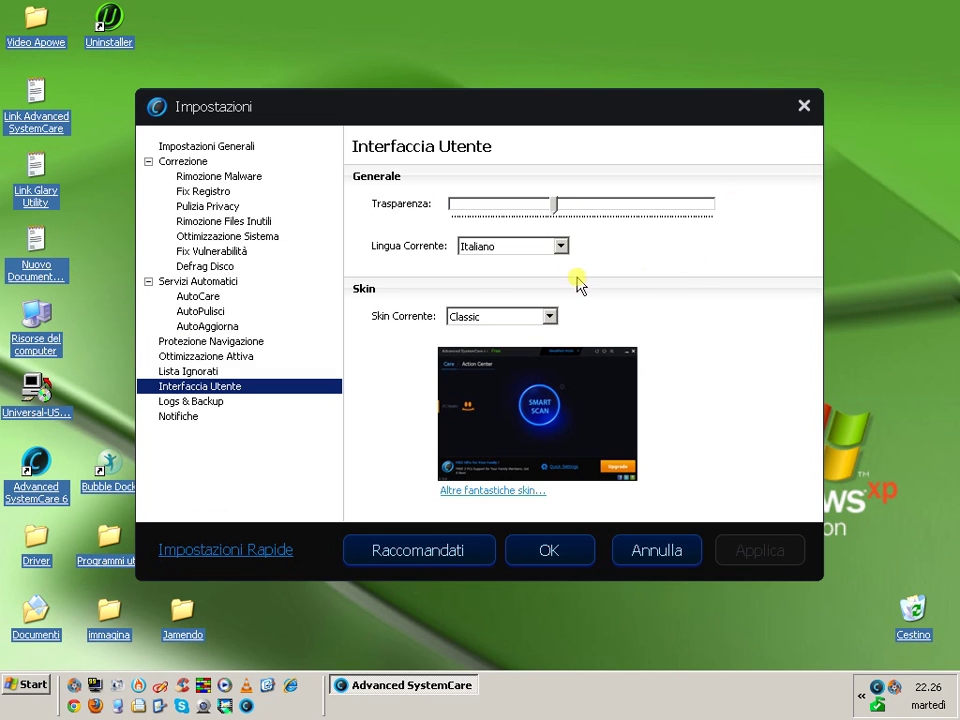
{"action": "left_click_drag", "start_coordinate": [556, 203], "coordinate": [510, 208]}
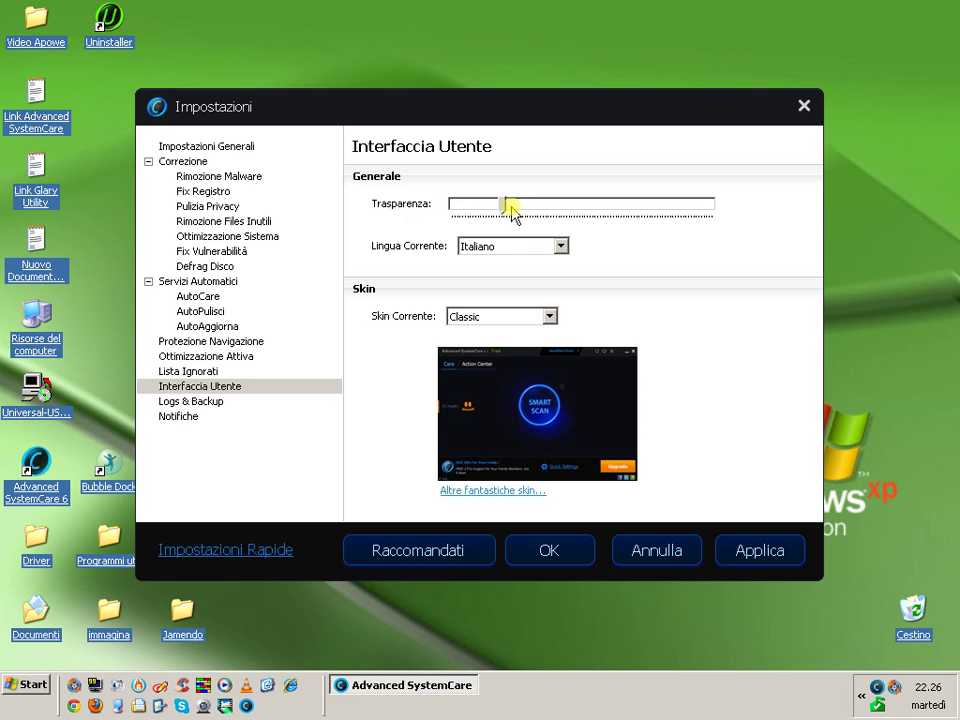
{"action": "left_click", "coordinate": [550, 316]}
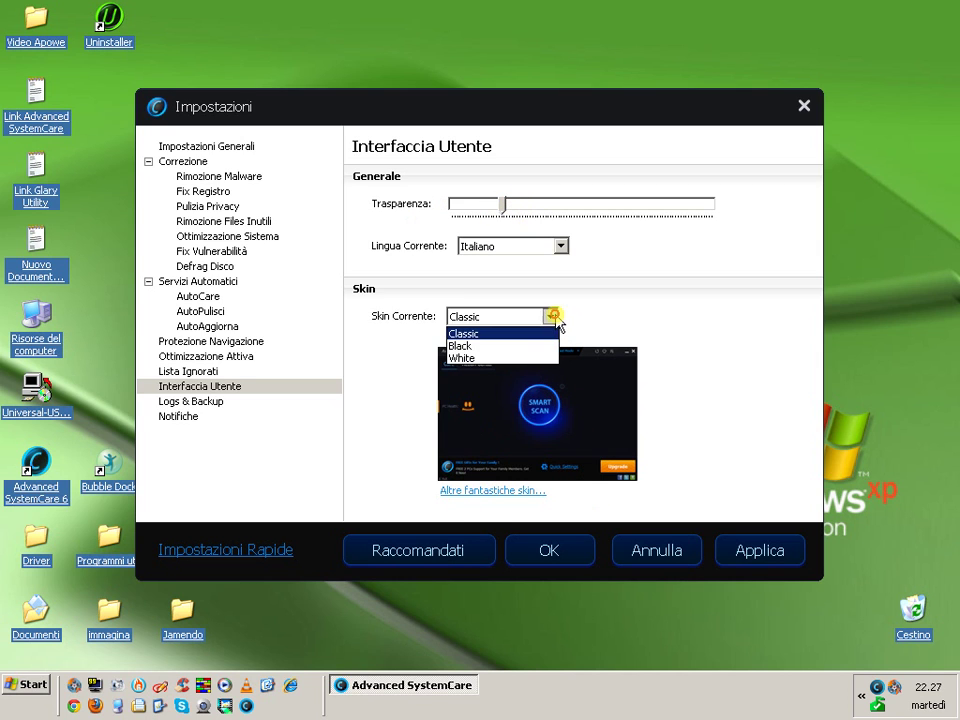
{"action": "left_click", "coordinate": [490, 333]}
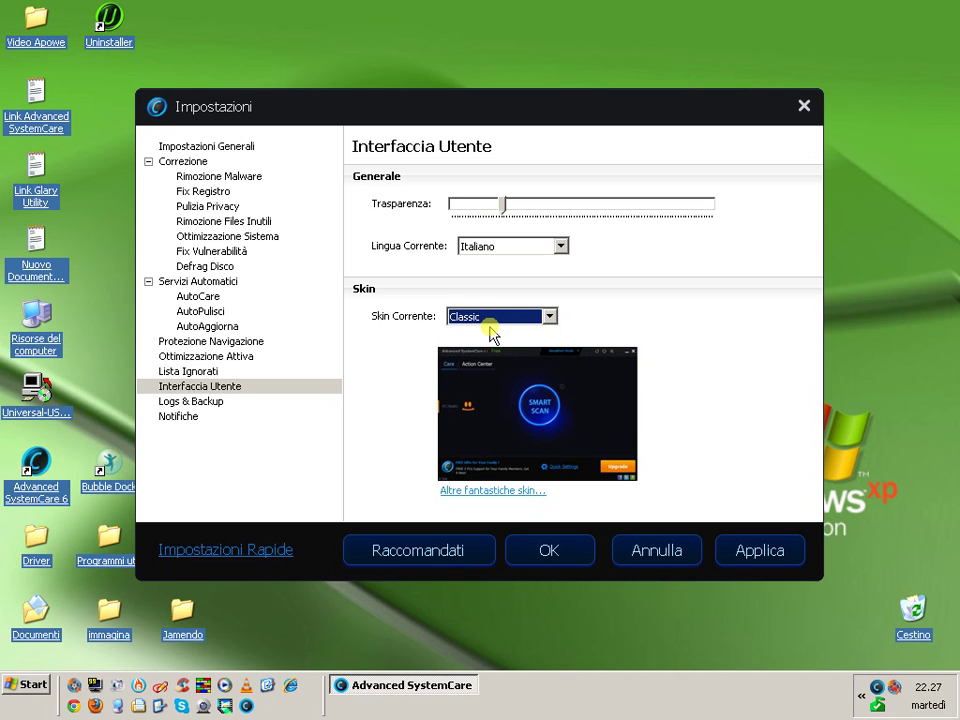
{"action": "left_click", "coordinate": [550, 318]}
{"action": "left_click", "coordinate": [497, 358]}
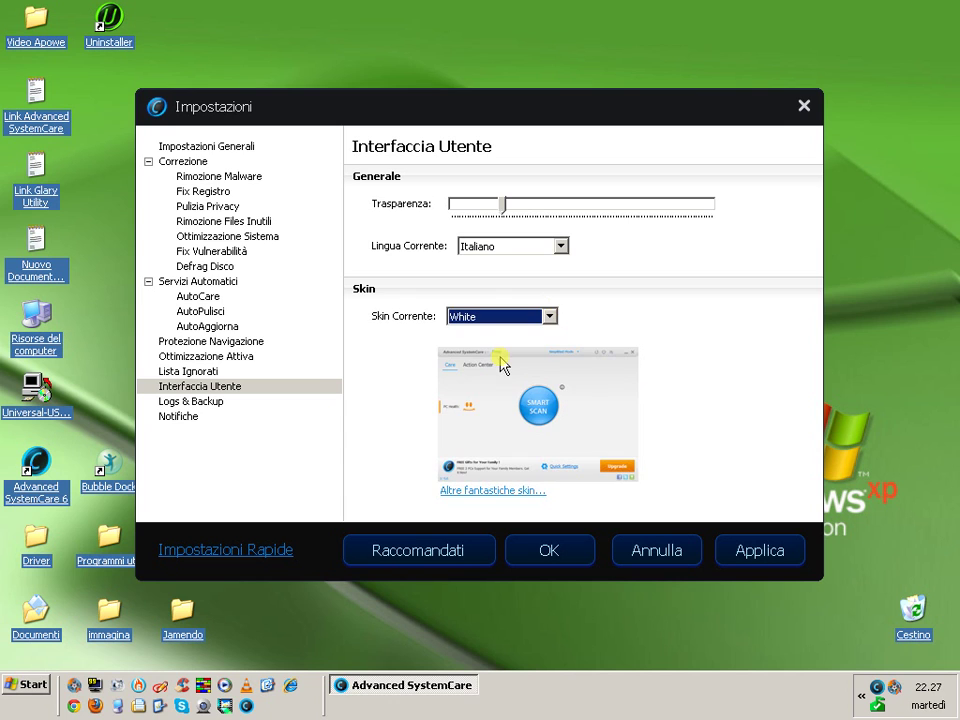
{"action": "left_click", "coordinate": [551, 317]}
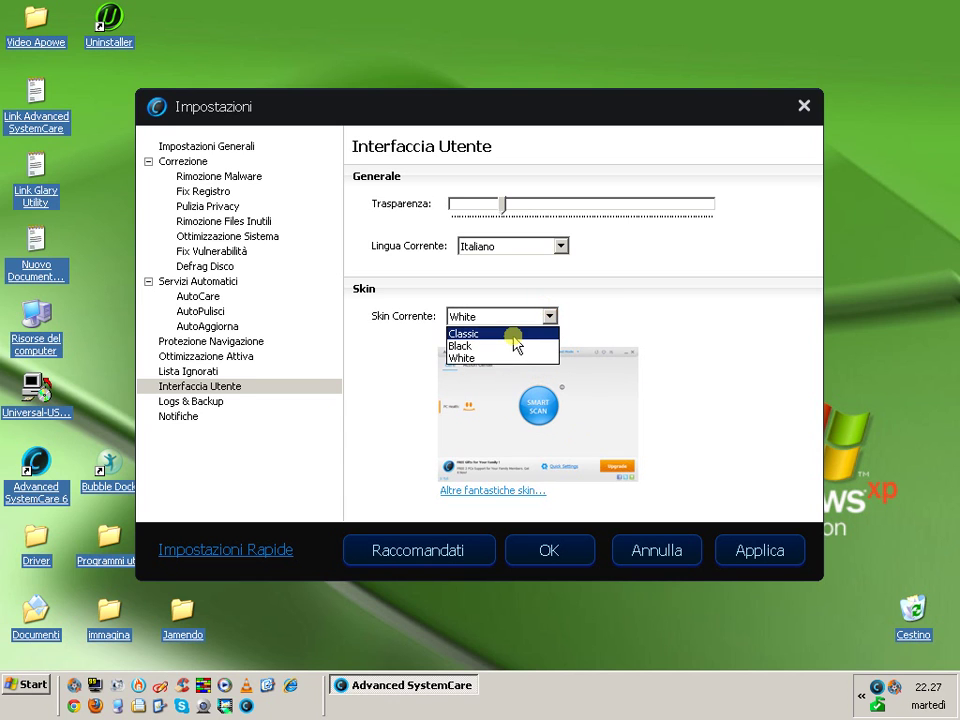
{"action": "left_click", "coordinate": [510, 336]}
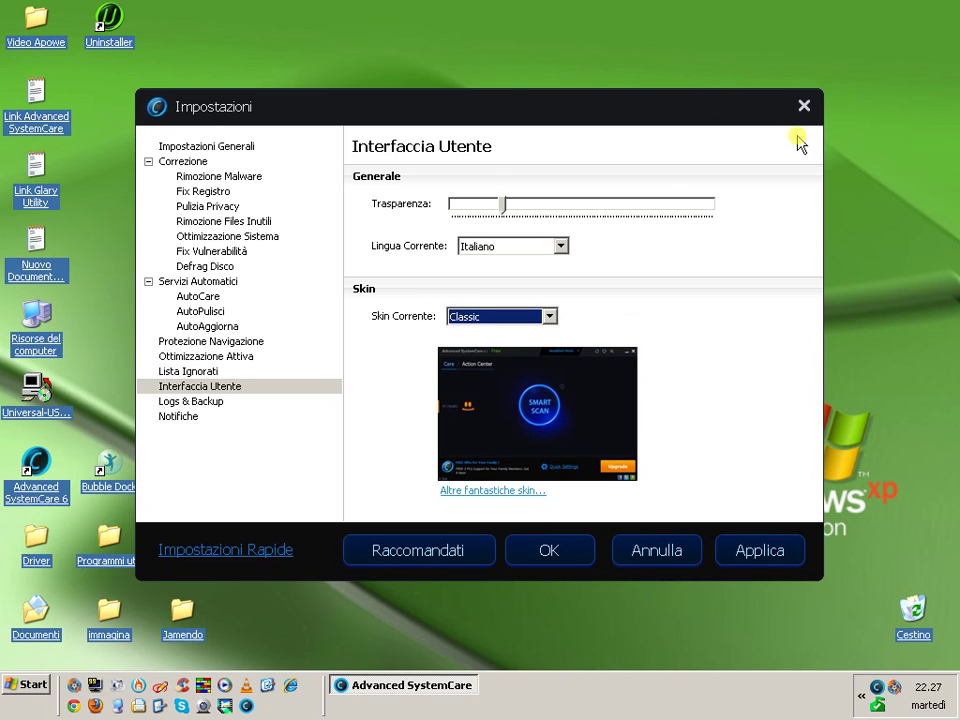
{"action": "left_click_drag", "start_coordinate": [690, 112], "coordinate": [707, 156]}
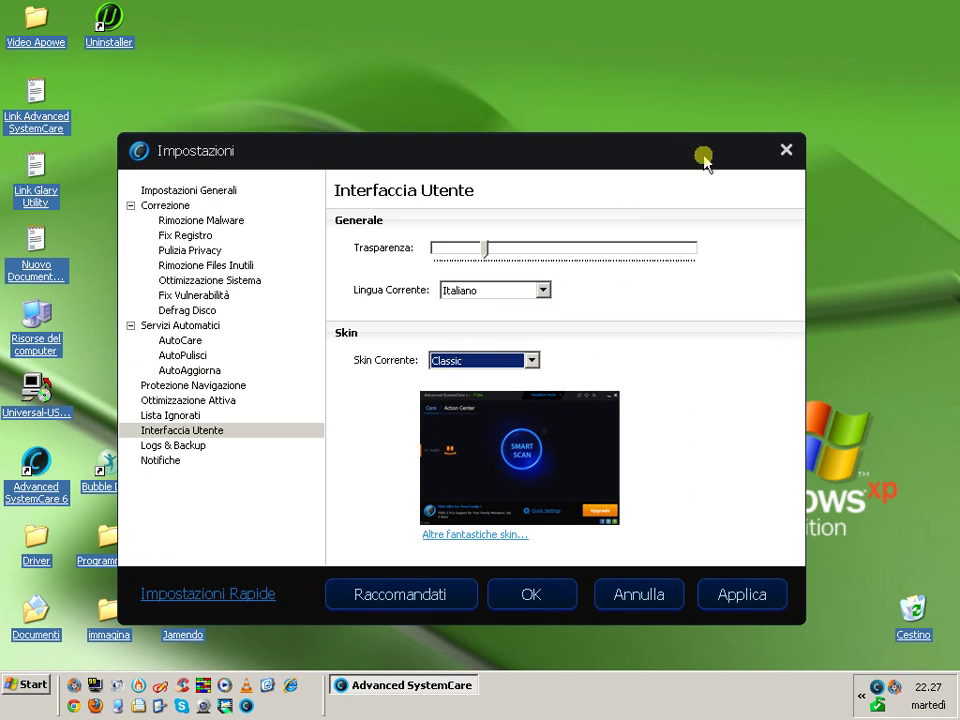
{"action": "left_click", "coordinate": [786, 151]}
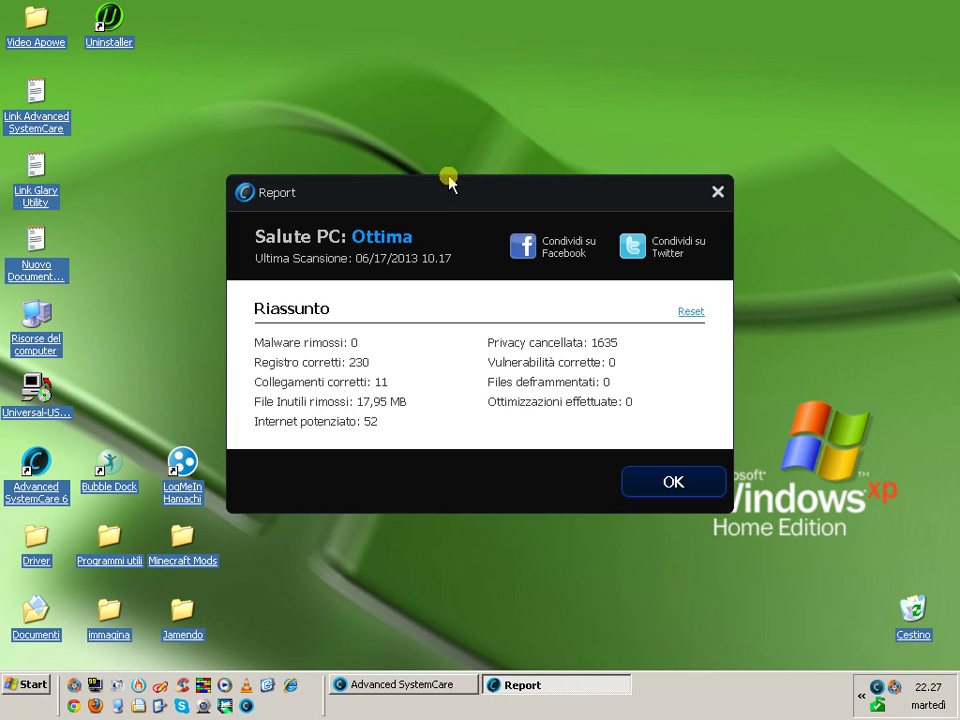
- Review the PC health report and the quick settings for security, cleaning, performance and automation, closing both windows
{"action": "left_click_drag", "start_coordinate": [444, 206], "coordinate": [447, 243]}
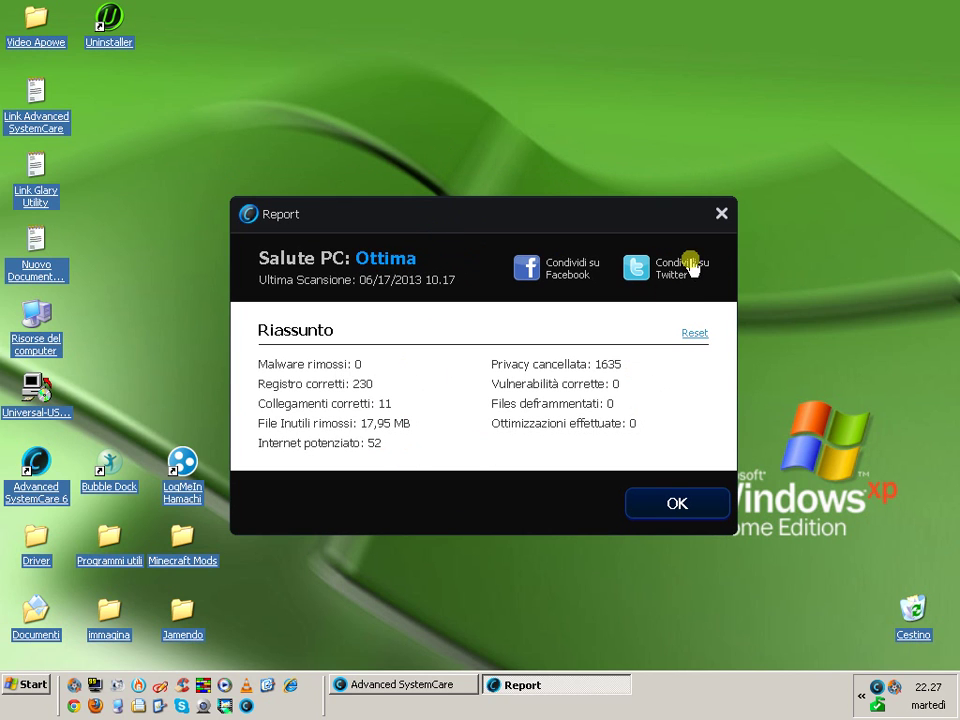
{"action": "left_click", "coordinate": [721, 213]}
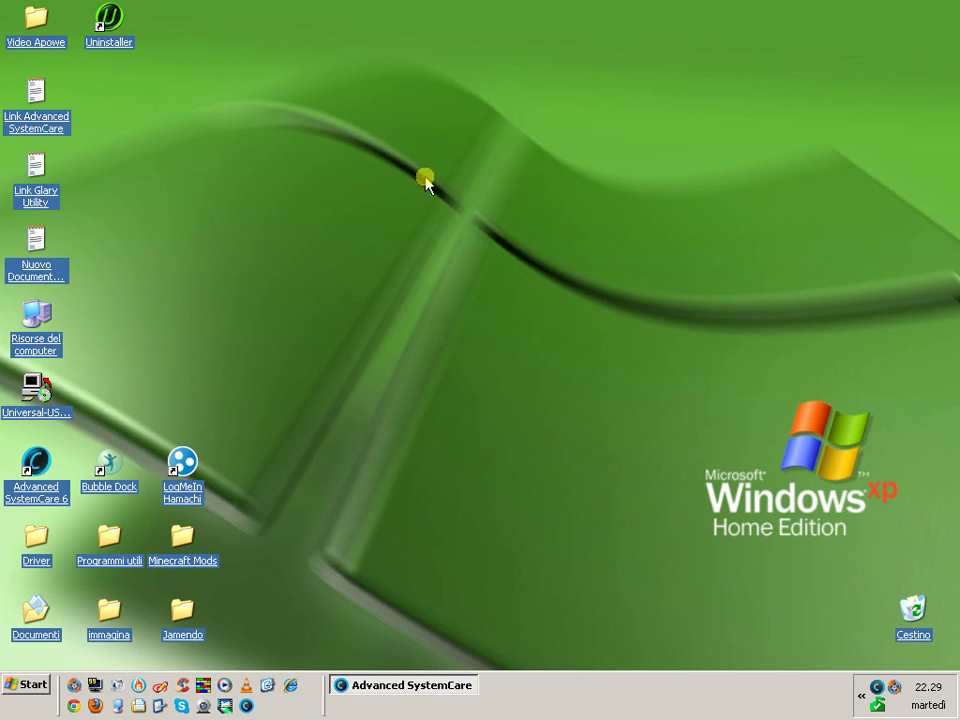
{"action": "left_click", "coordinate": [184, 157]}
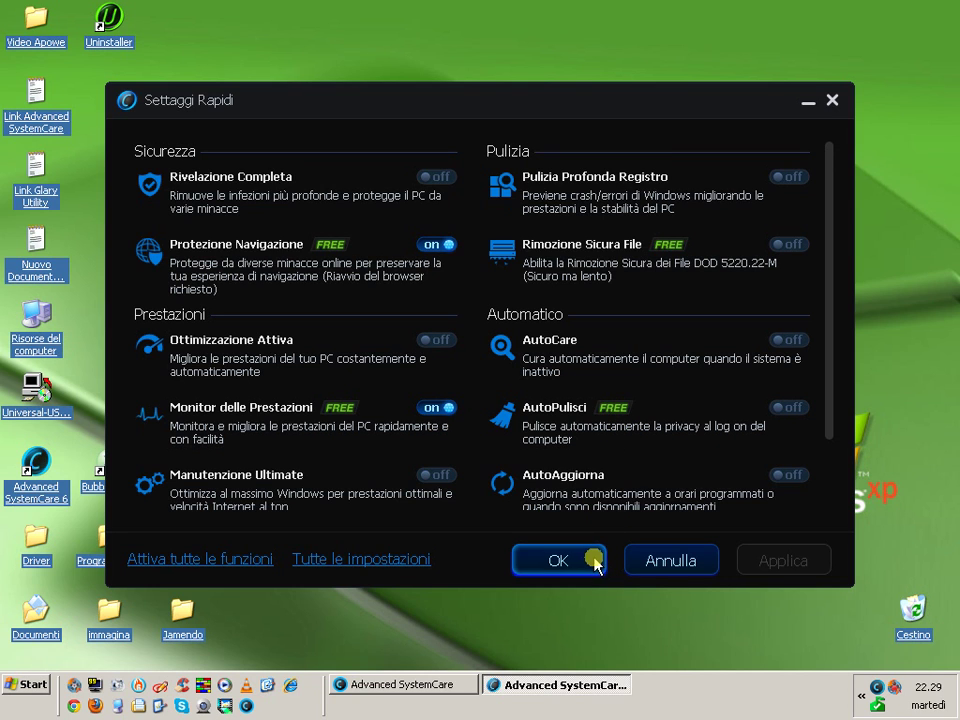
{"action": "left_click", "coordinate": [553, 560]}
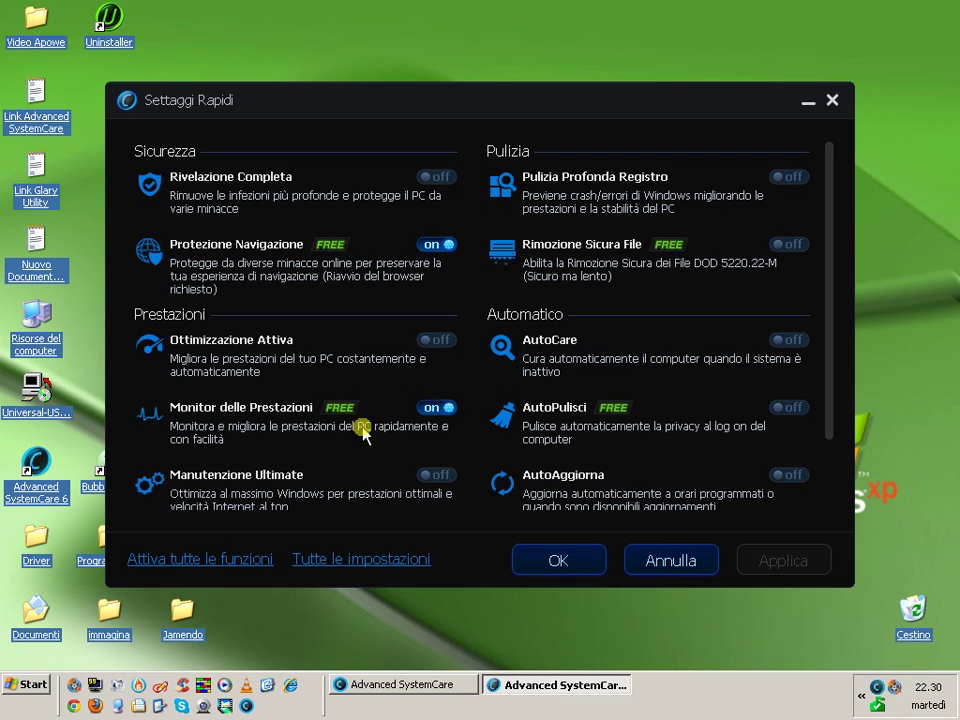
{"action": "left_click", "coordinate": [830, 101]}
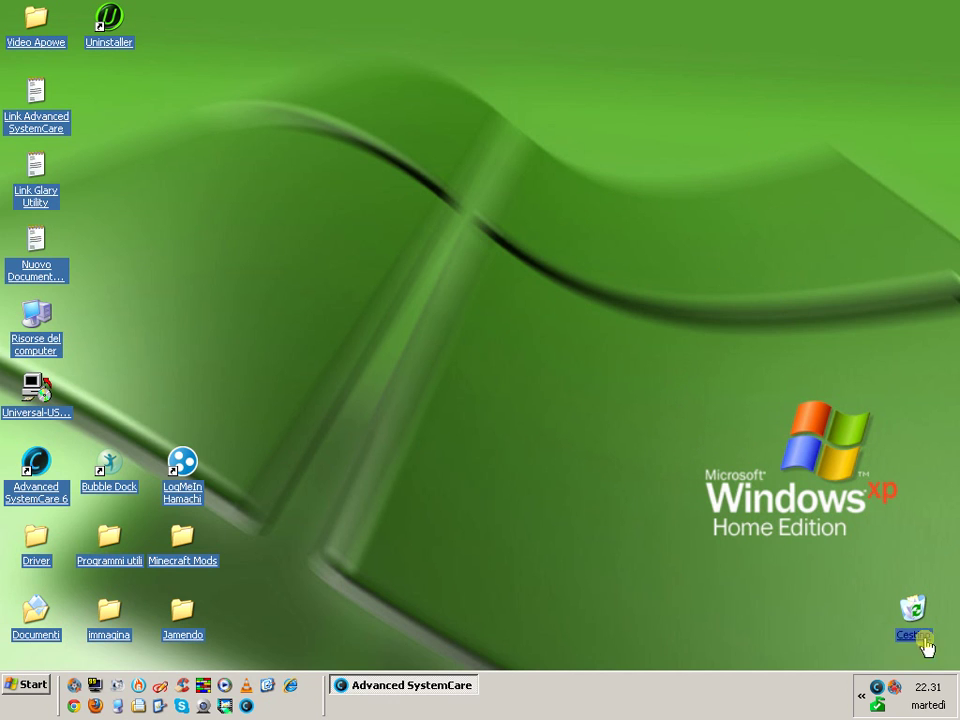
{"action": "right_click", "coordinate": [897, 691]}
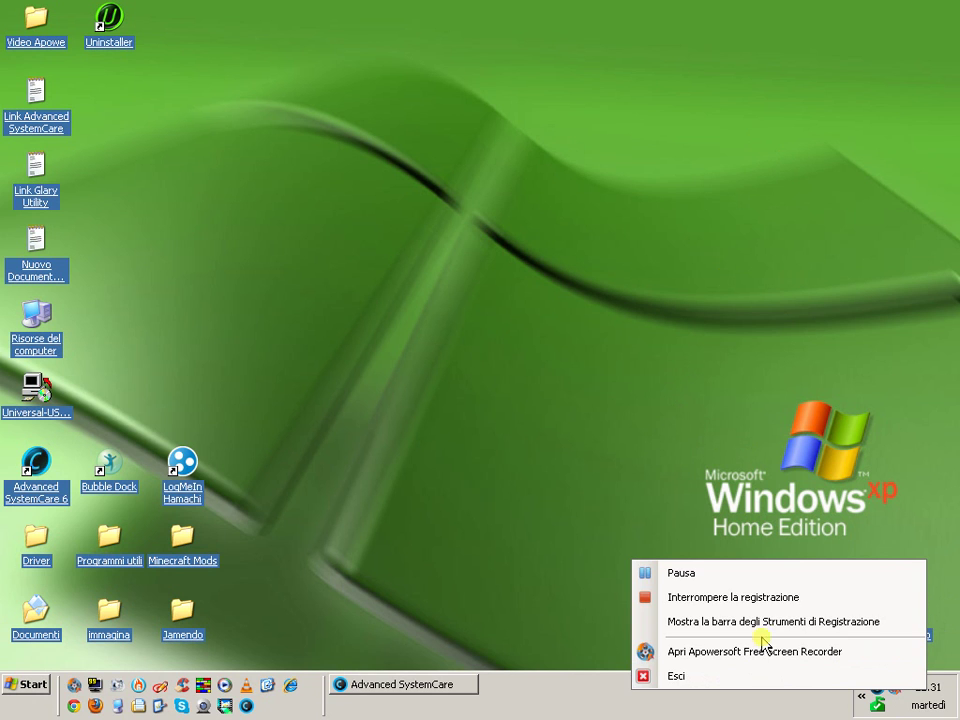
{"action": "left_click", "coordinate": [745, 598]}
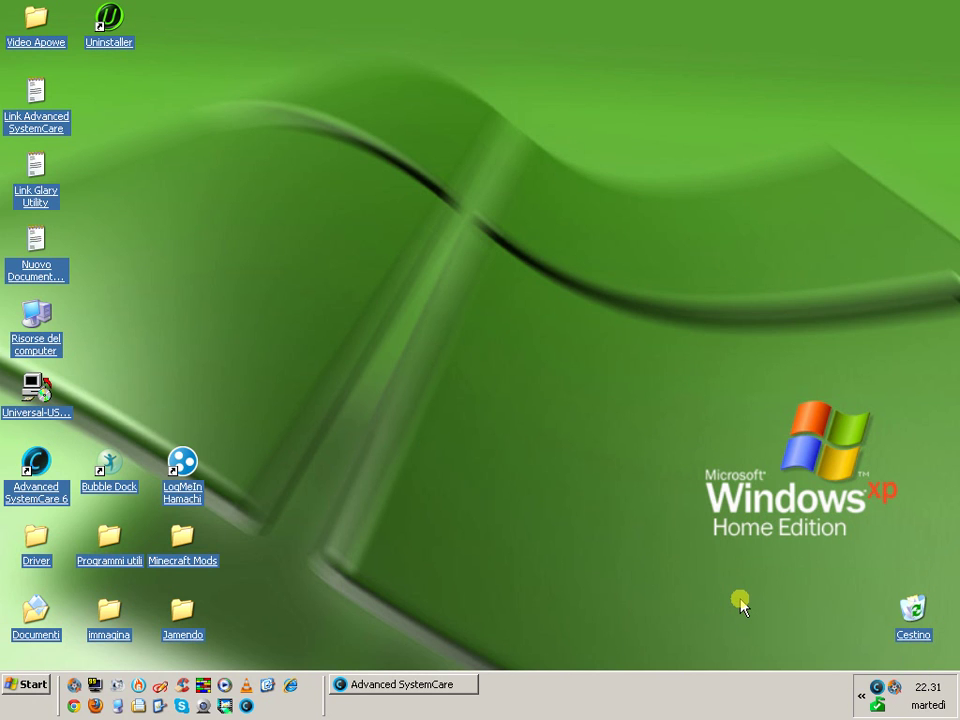